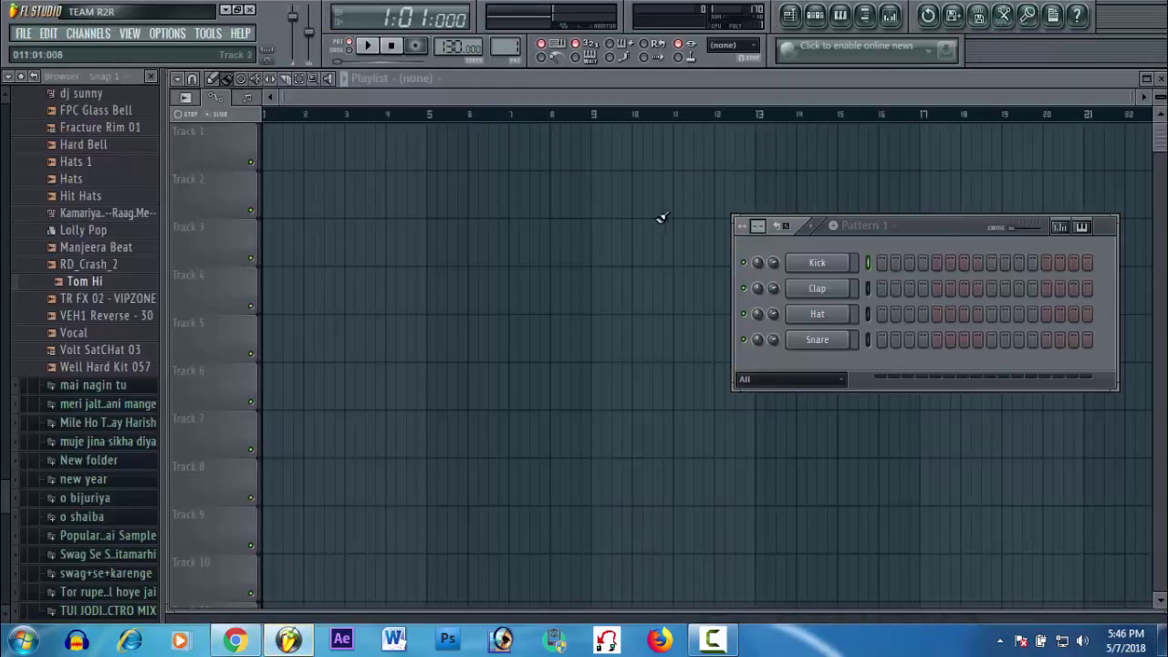
Audition percussion samples in the LollyPop folder, including Dholak Clap, Hard Bell, Hit Hats and Manjeera Beat
{"action": "left_click_drag", "start_coordinate": [948, 235], "coordinate": [941, 143]}
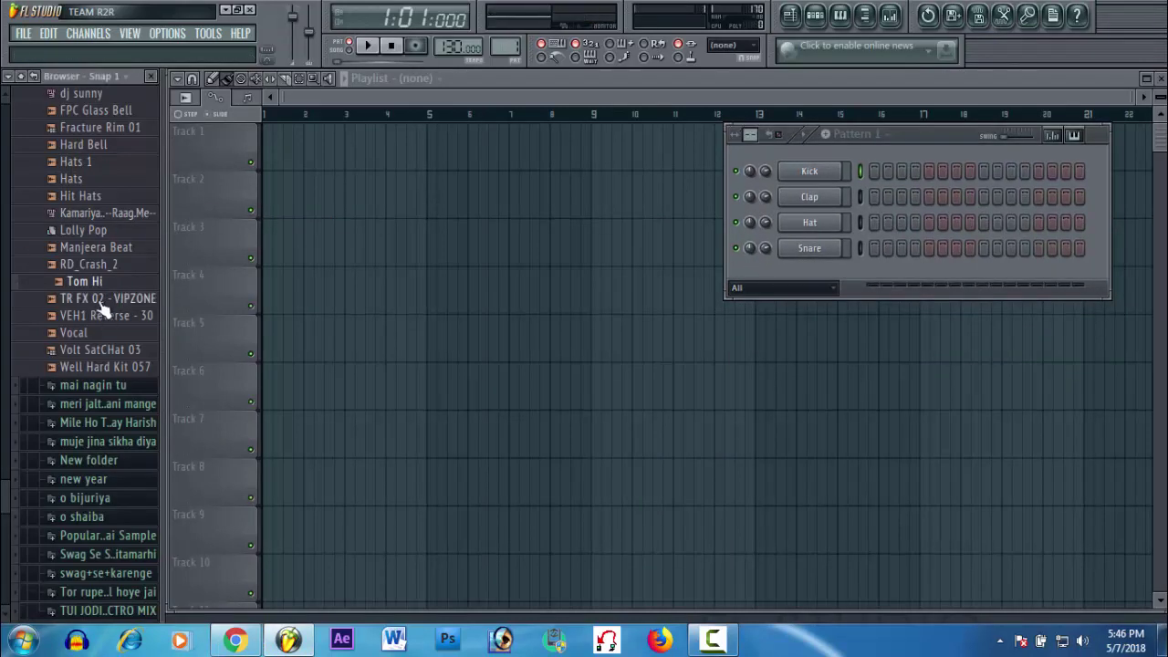
{"action": "scroll", "coordinate": [105, 292], "scroll_direction": "up", "scroll_amount": 4}
{"action": "left_click", "coordinate": [105, 248]}
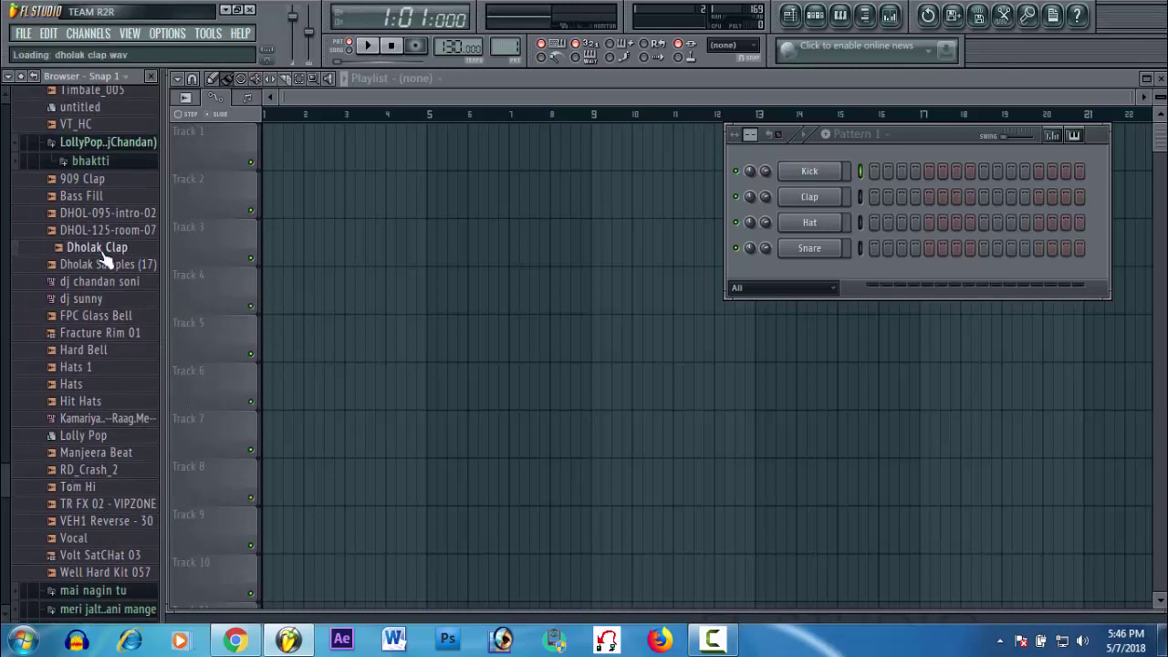
{"action": "left_click", "coordinate": [112, 282]}
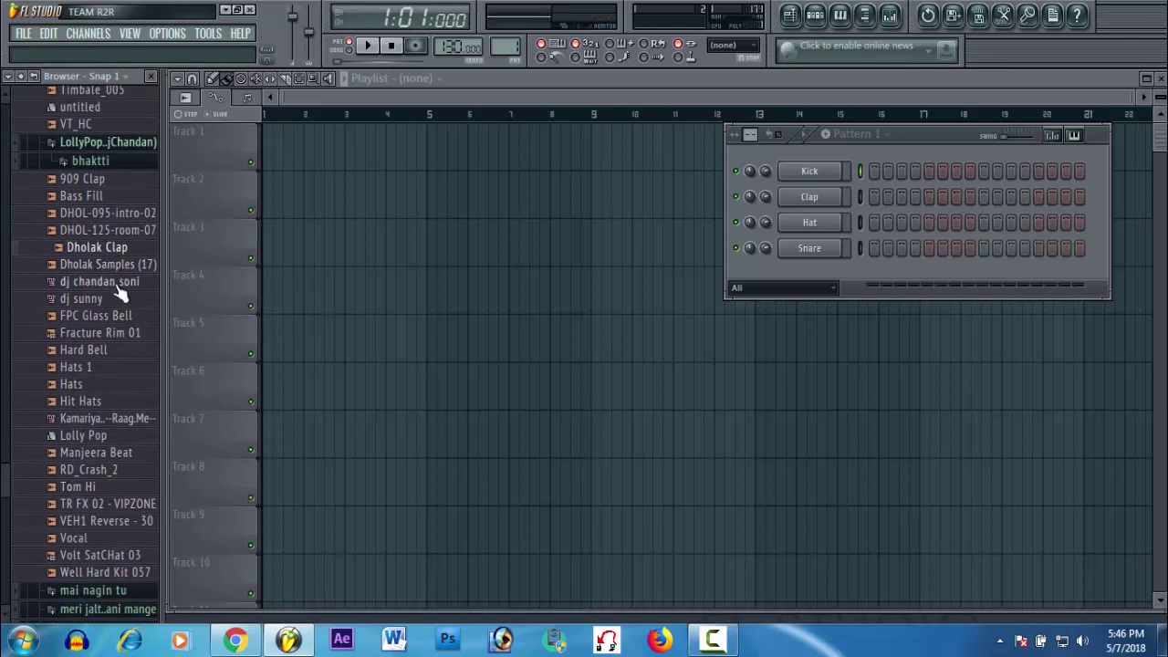
{"action": "left_click", "coordinate": [99, 354]}
{"action": "left_click", "coordinate": [100, 401]}
{"action": "left_click", "coordinate": [105, 452]}
{"action": "scroll", "coordinate": [108, 304], "scroll_direction": "up", "scroll_amount": 2}
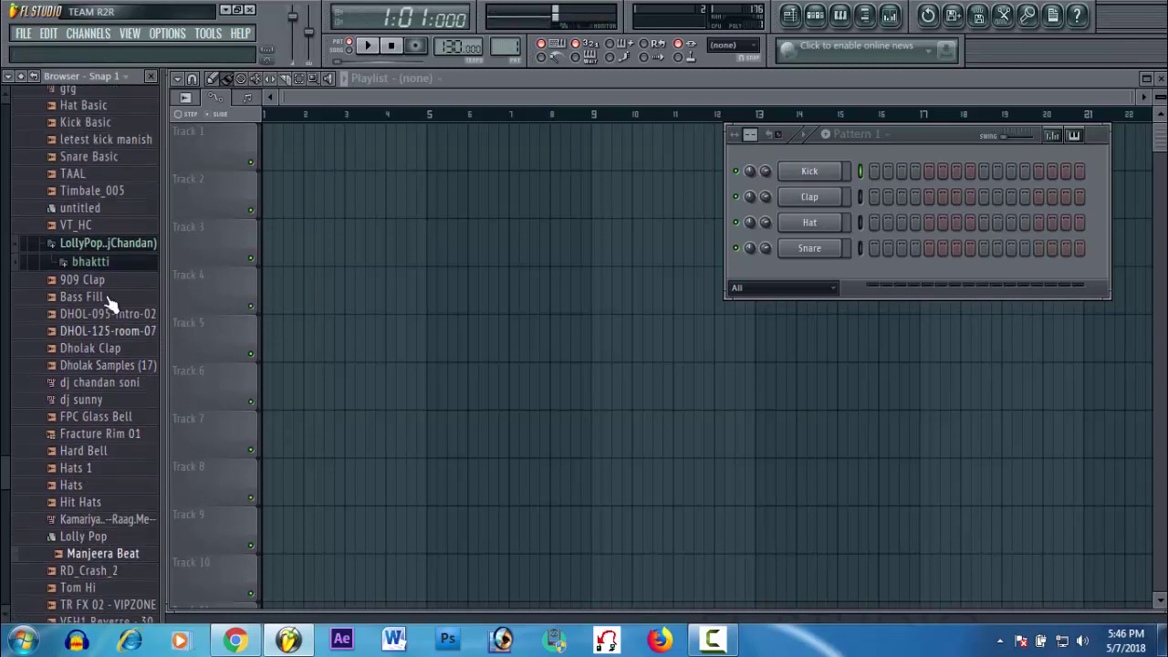
Audition Dholak (2) in the lahinga uthaval folder and jazzsnare, ZOOOMM, Snare Basic and the RD crash in the folder above it
{"action": "scroll", "coordinate": [108, 301], "scroll_direction": "up", "scroll_amount": 6}
{"action": "left_click", "coordinate": [110, 243]}
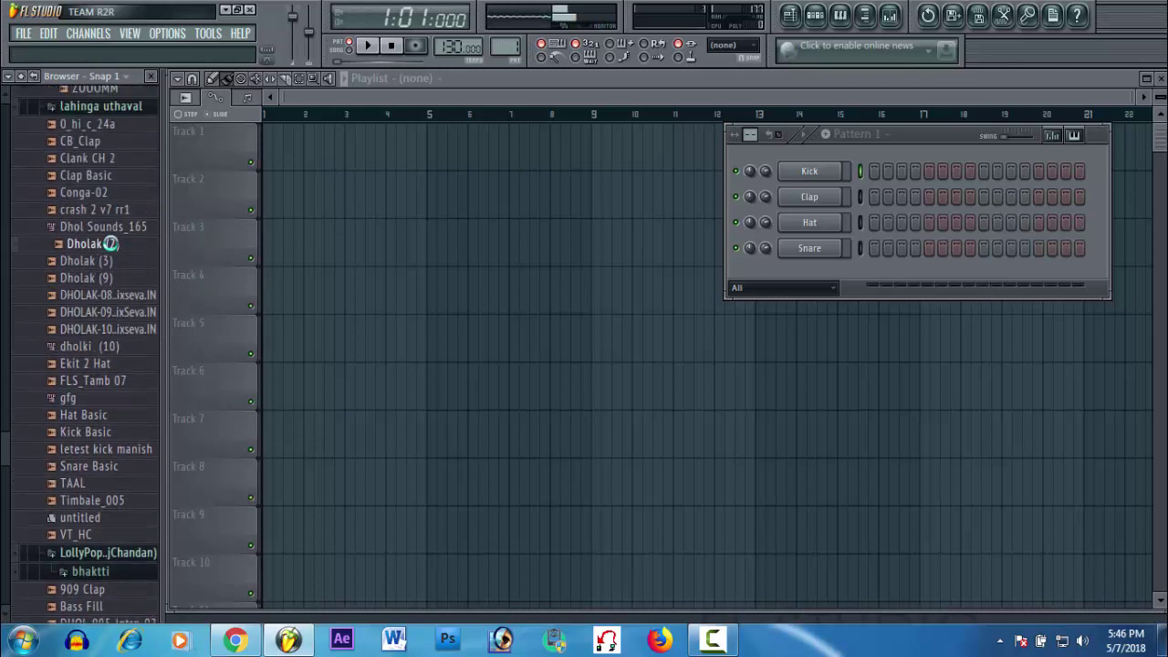
{"action": "scroll", "coordinate": [118, 173], "scroll_direction": "up", "scroll_amount": 4}
{"action": "left_click", "coordinate": [92, 155]}
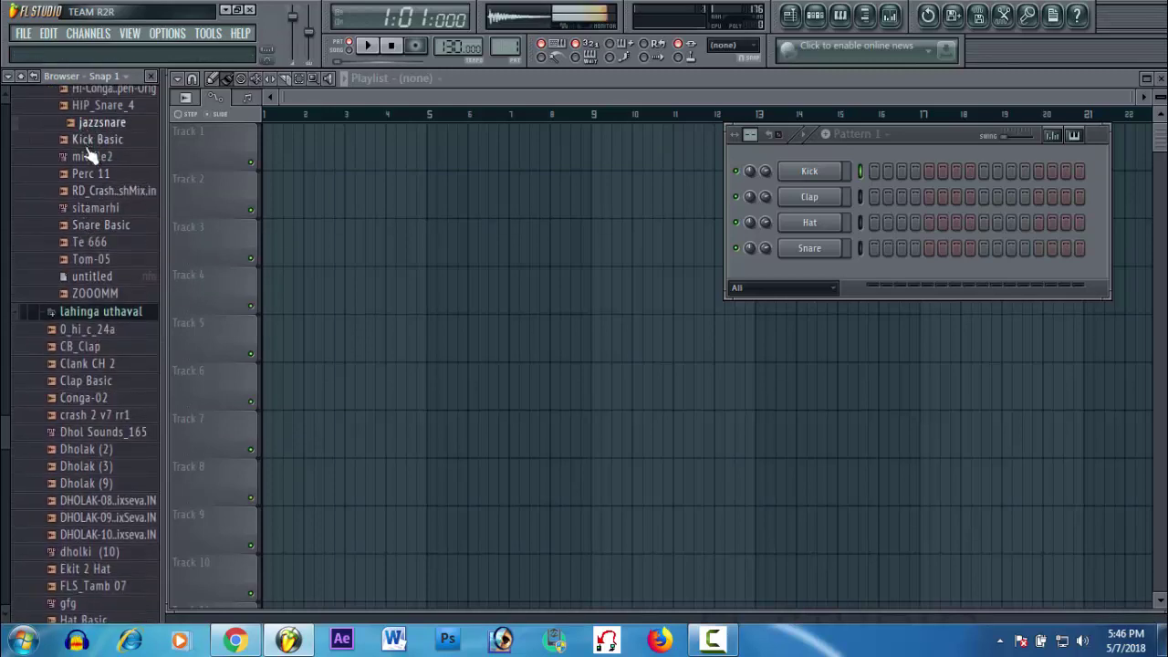
{"action": "left_click", "coordinate": [100, 290]}
{"action": "left_click", "coordinate": [105, 225]}
{"action": "left_click", "coordinate": [114, 190]}
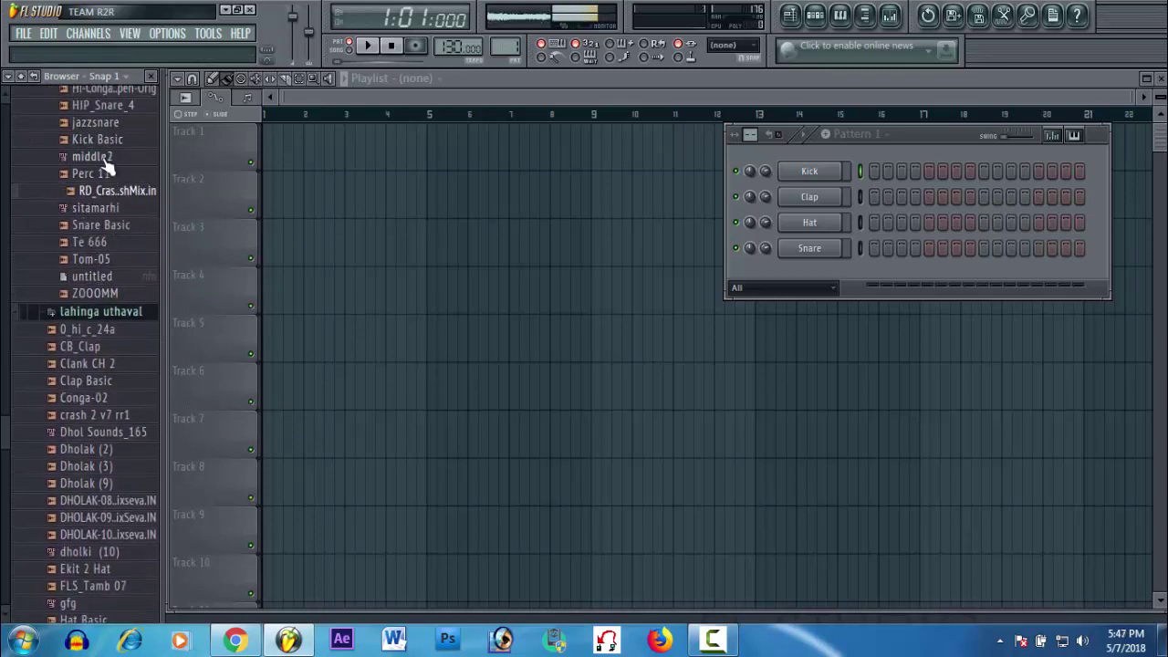
{"action": "left_click", "coordinate": [96, 156]}
Add the Kick Basic sample as a new channel below Kick and move the channel rack clear over the playlist
{"action": "left_click", "coordinate": [95, 139]}
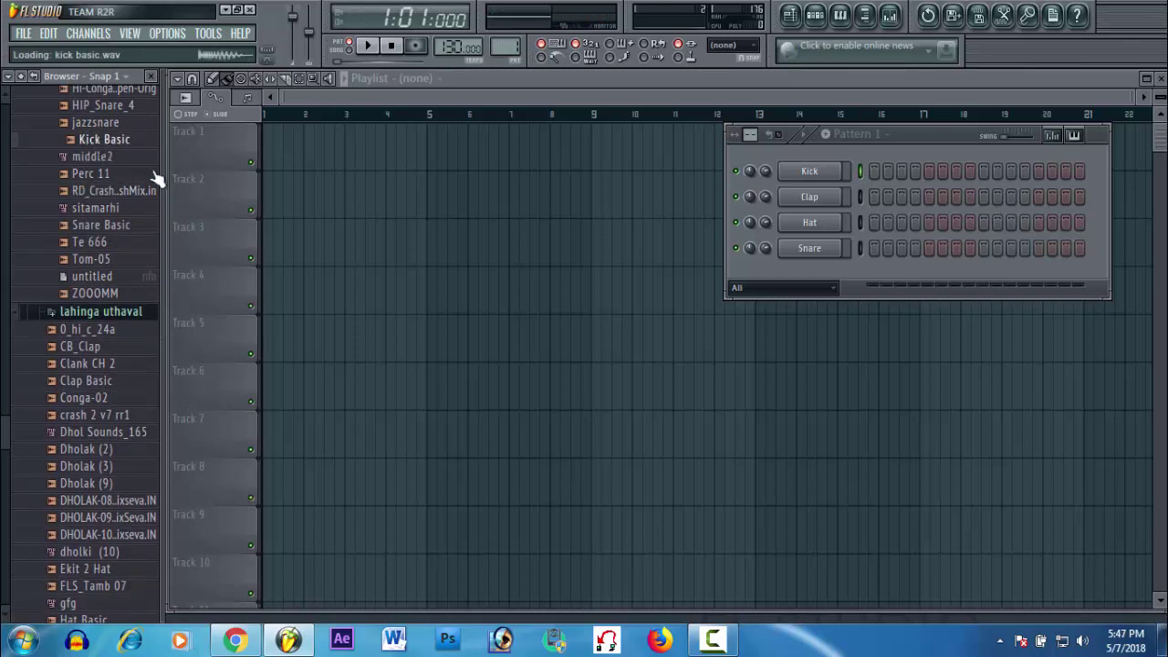
{"action": "left_click_drag", "start_coordinate": [714, 312], "coordinate": [801, 191]}
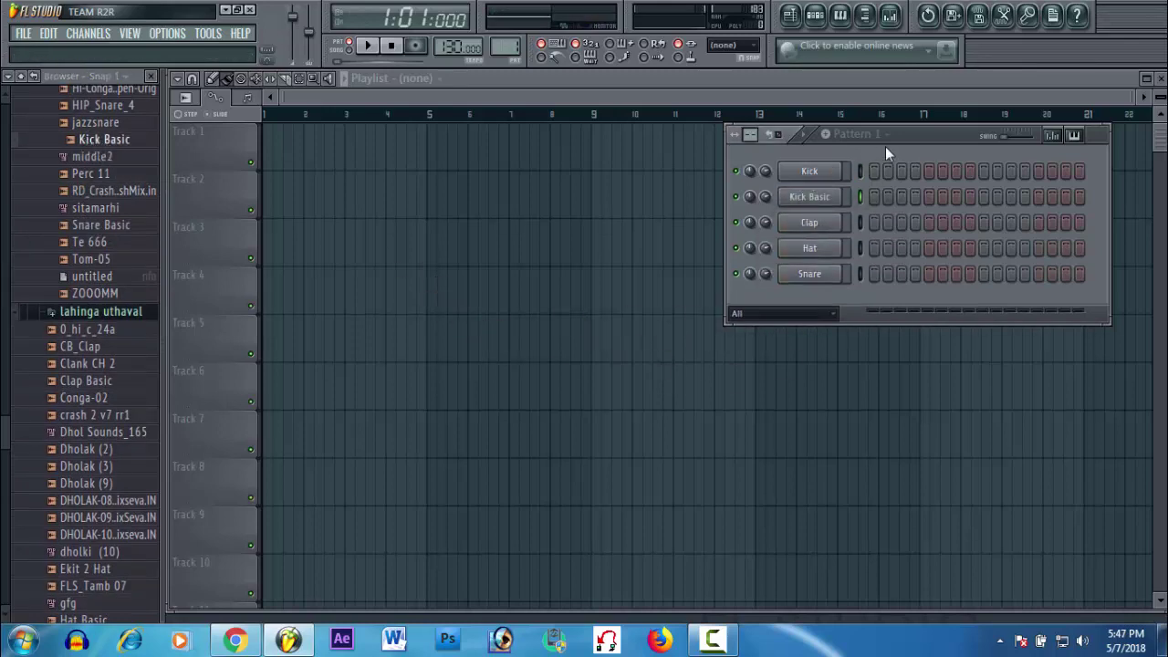
{"action": "left_click_drag", "start_coordinate": [885, 136], "coordinate": [301, 92]}
Fill the Kick Basic channel on every 4 steps and play Pattern 1 briefly
{"action": "right_click", "coordinate": [390, 174]}
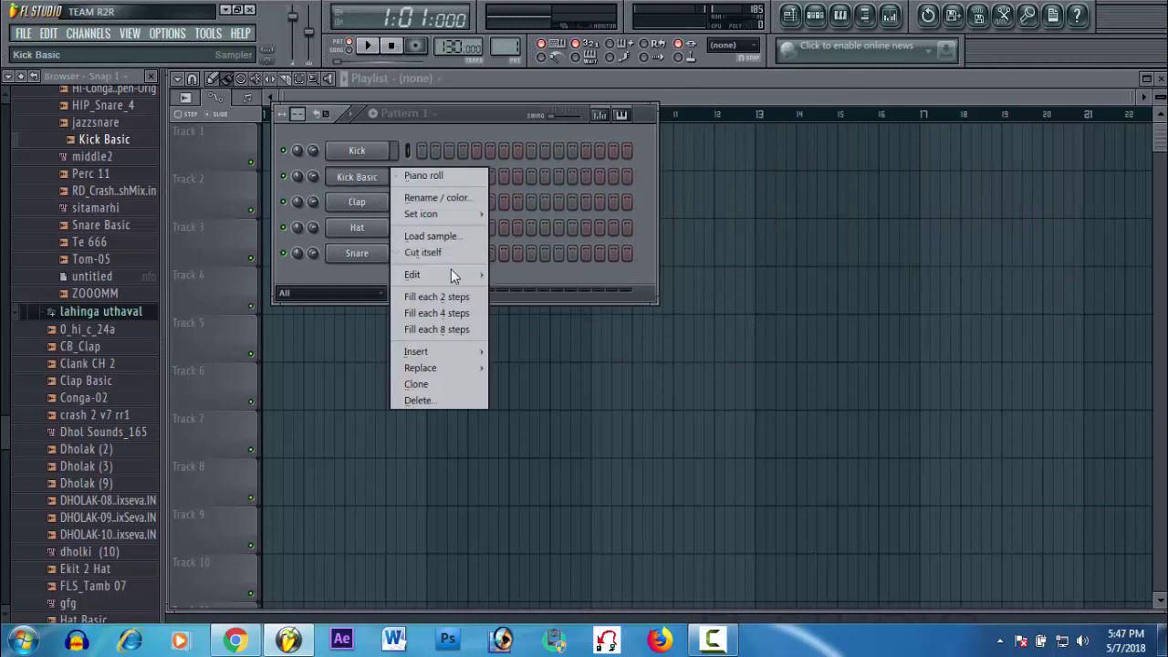
{"action": "left_click", "coordinate": [438, 319]}
{"action": "key", "text": "space"}
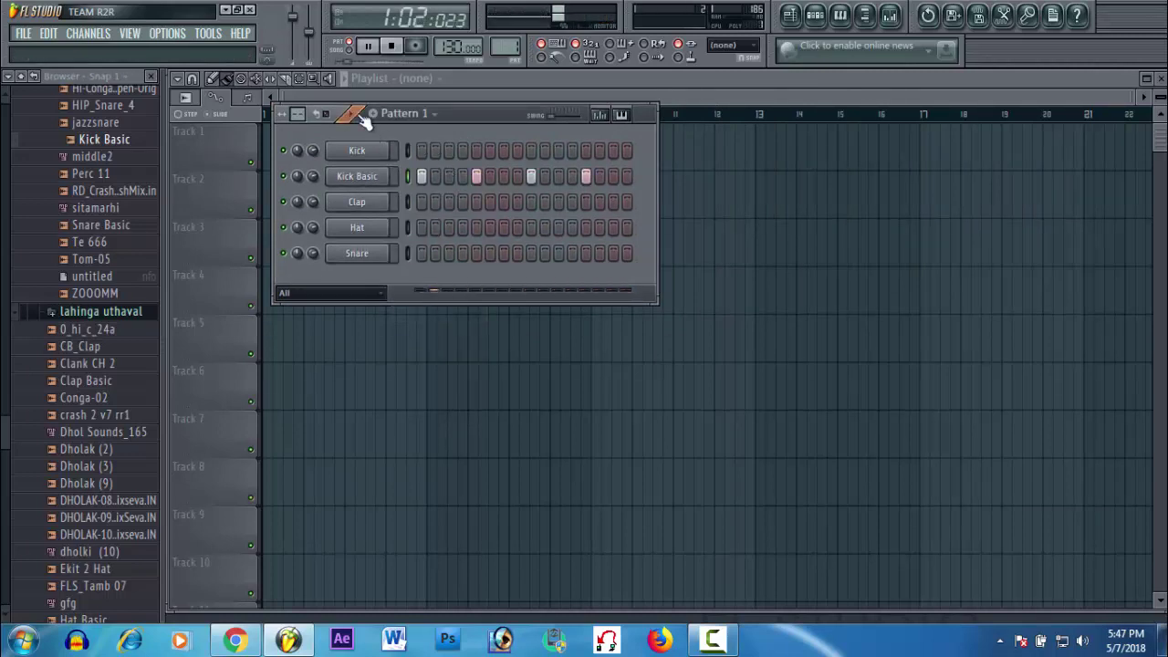
{"action": "key", "text": "space"}
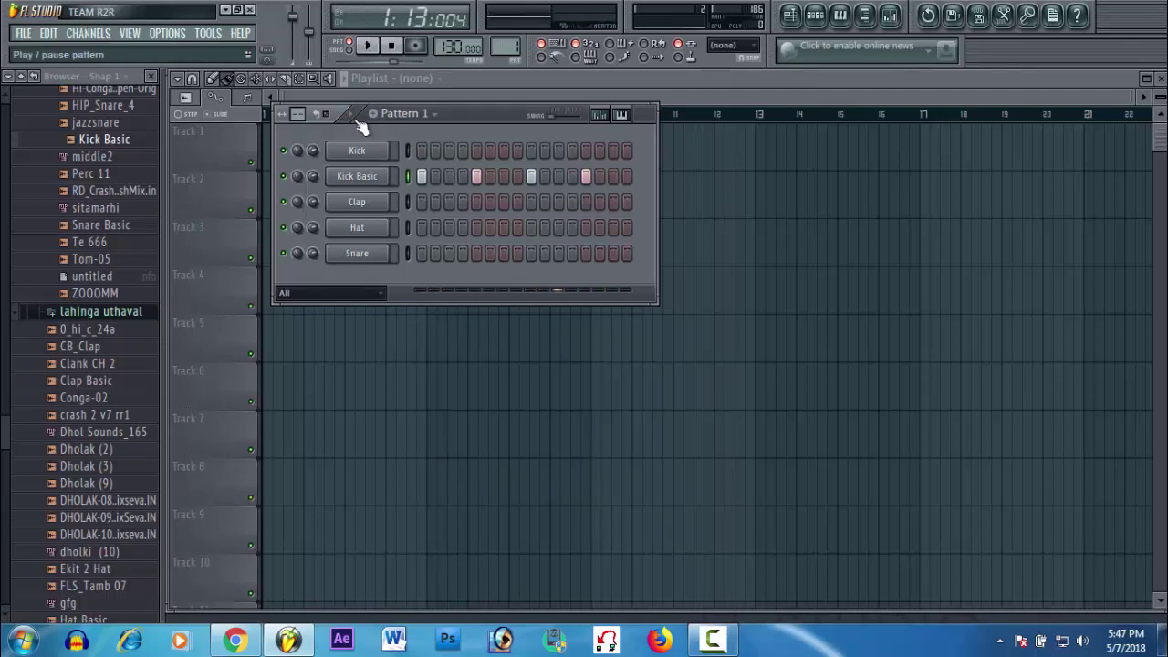
Show the Kick Basic channel settings and load Maximus into the first effect slot of the Master mixer track
{"action": "left_click", "coordinate": [375, 179]}
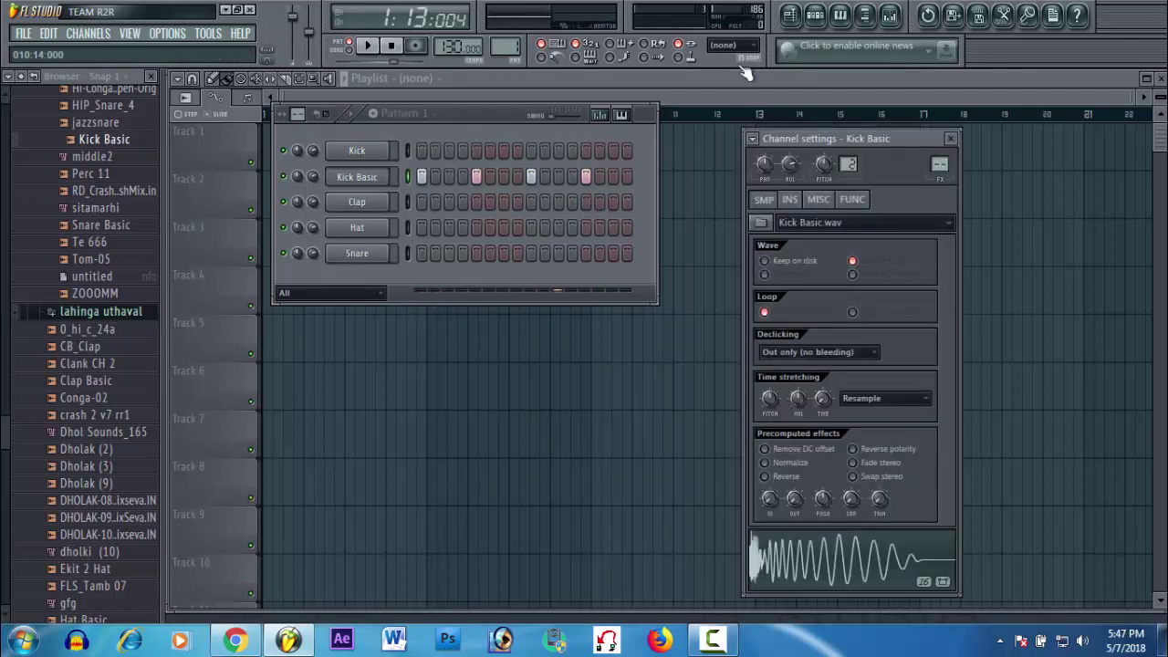
{"action": "left_click", "coordinate": [889, 17]}
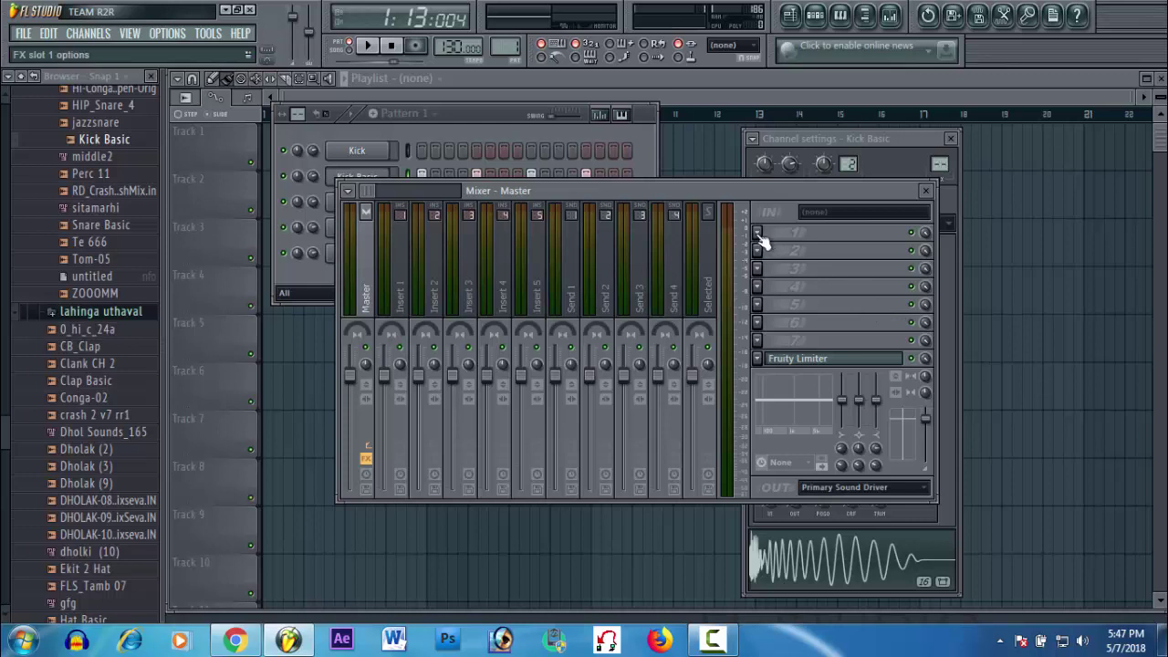
{"action": "left_click", "coordinate": [758, 235]}
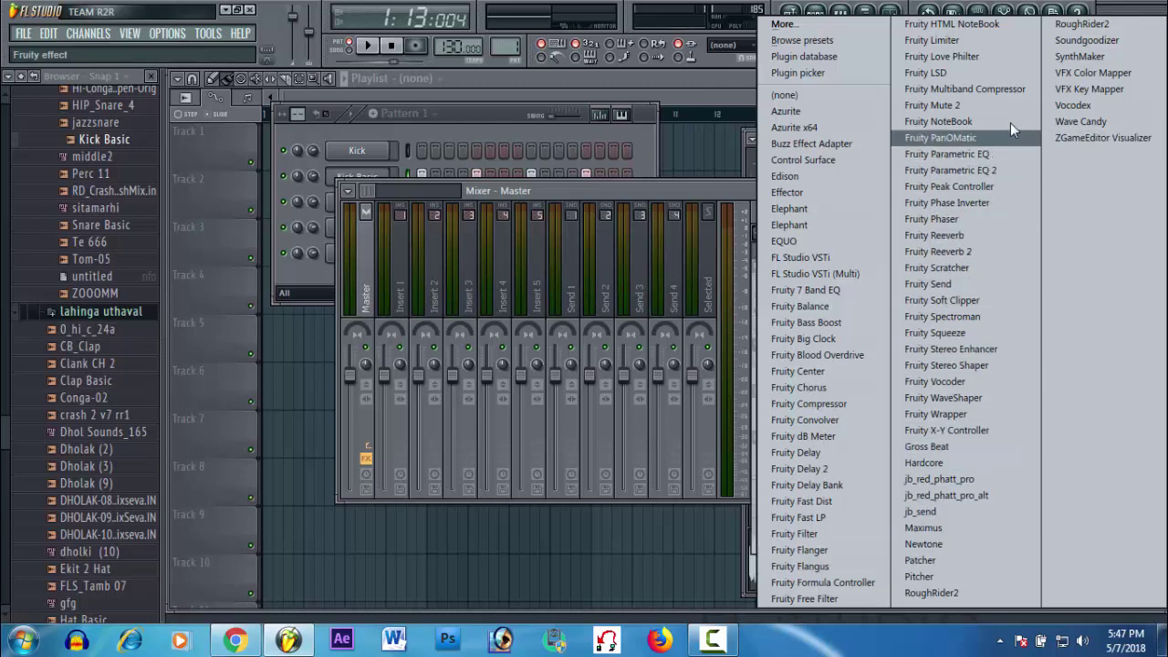
{"action": "left_click", "coordinate": [930, 527]}
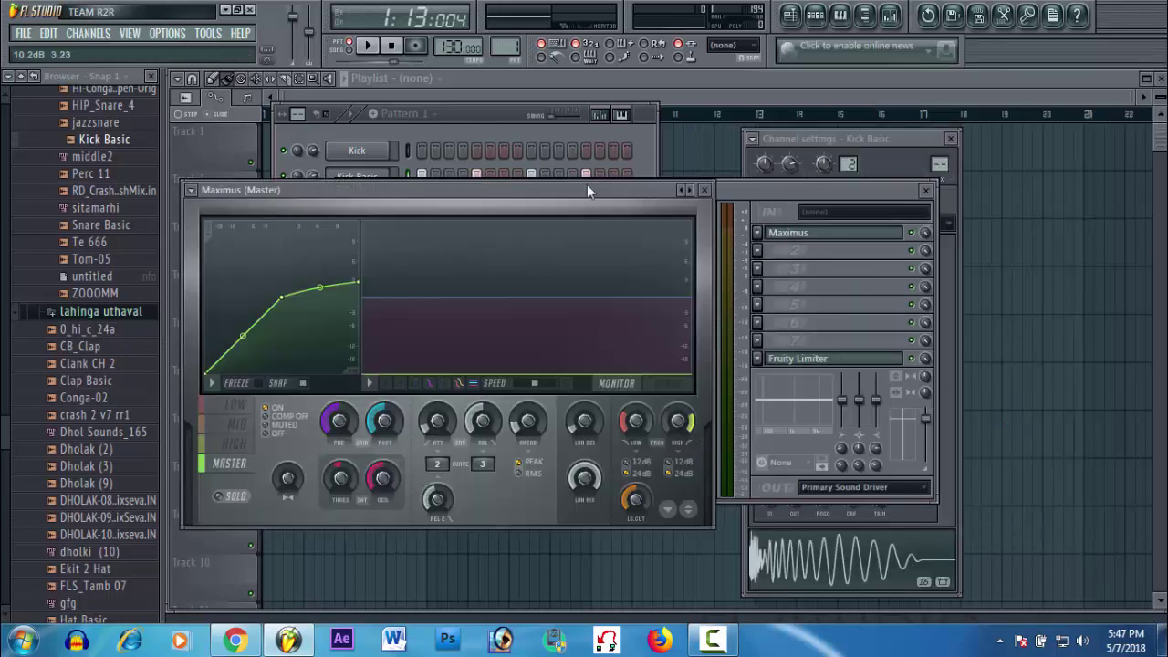
Play the pattern and compare the kick with Maximus bypassed and enabled on the Master track
{"action": "left_click", "coordinate": [369, 45]}
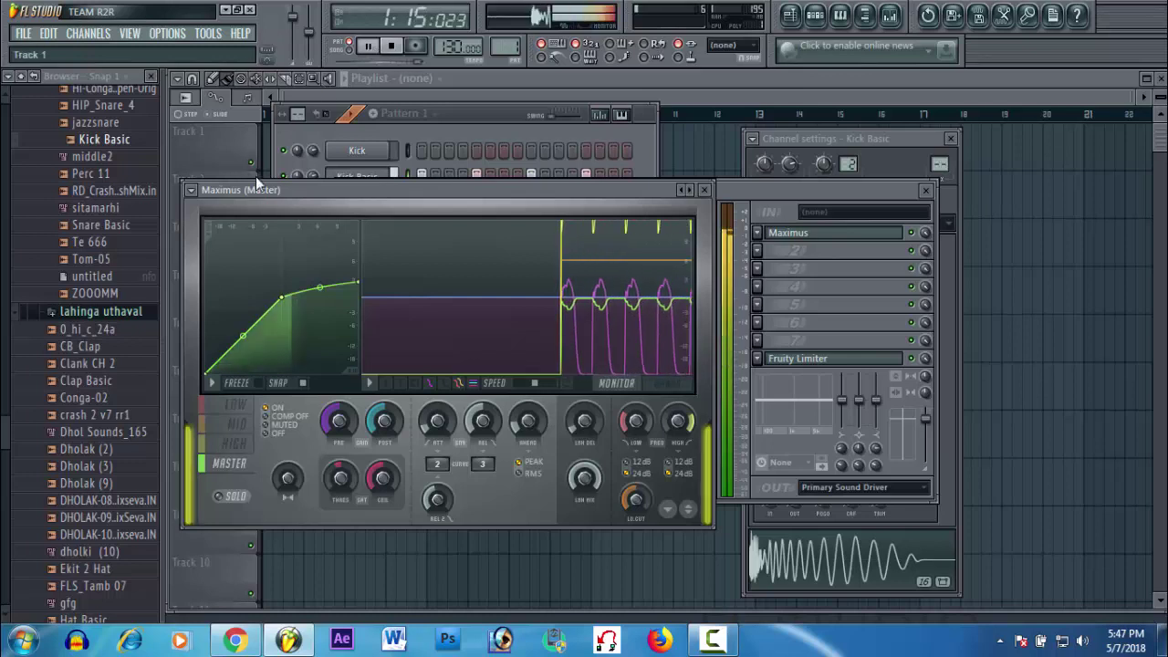
{"action": "left_click", "coordinate": [921, 235]}
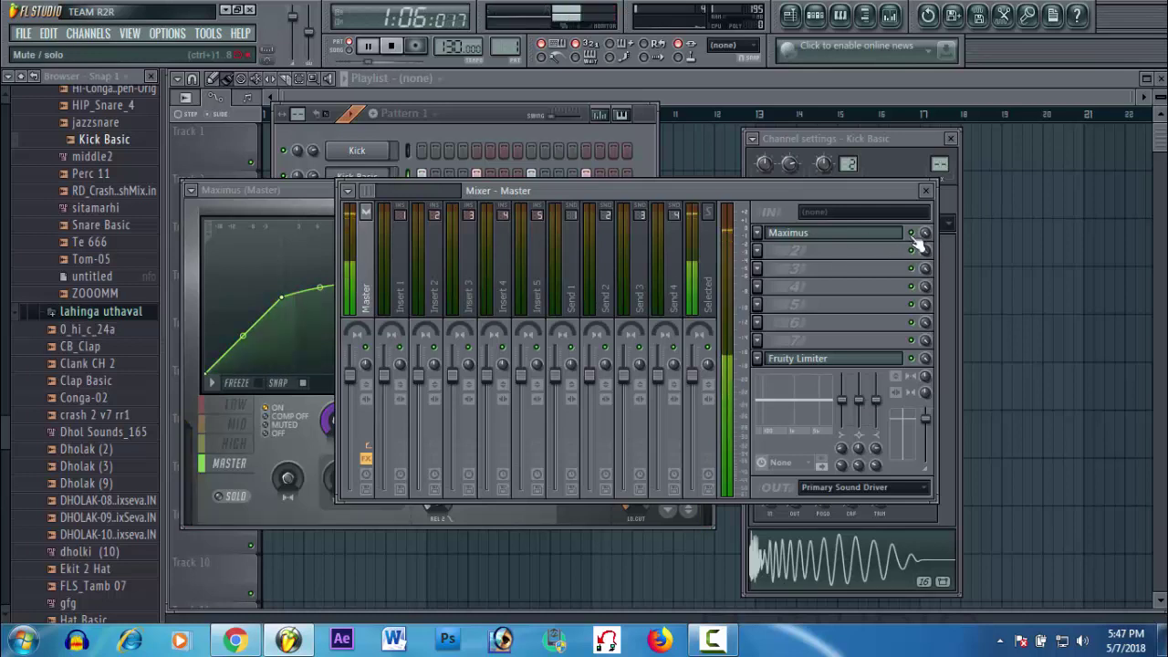
{"action": "left_click", "coordinate": [369, 47]}
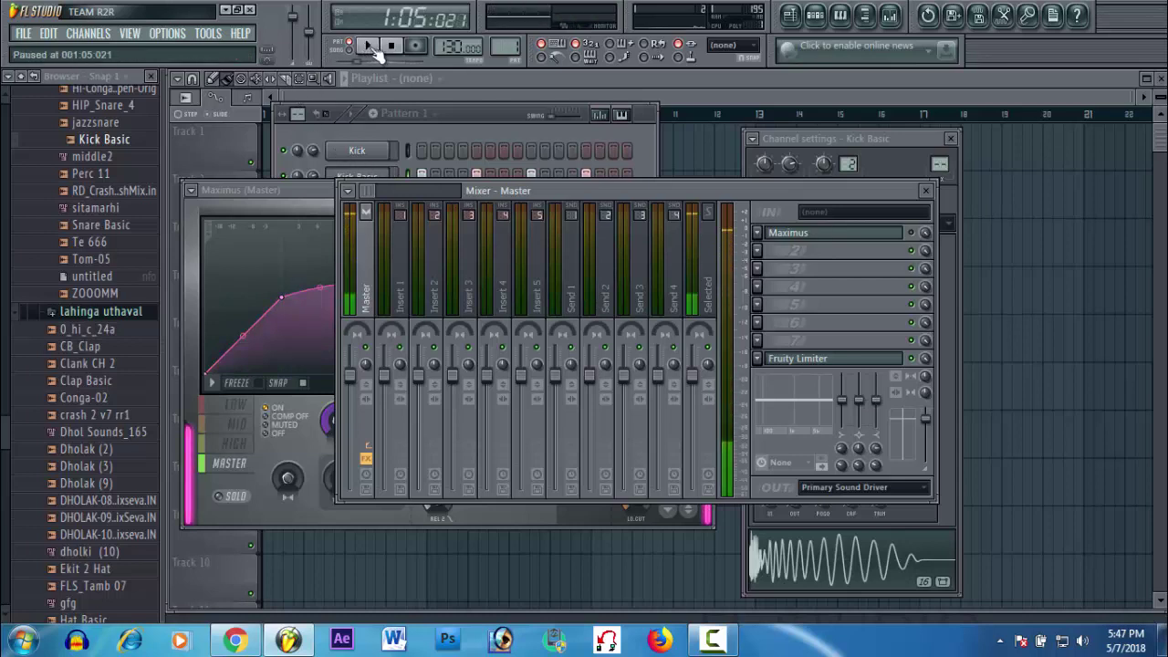
{"action": "left_click", "coordinate": [372, 47]}
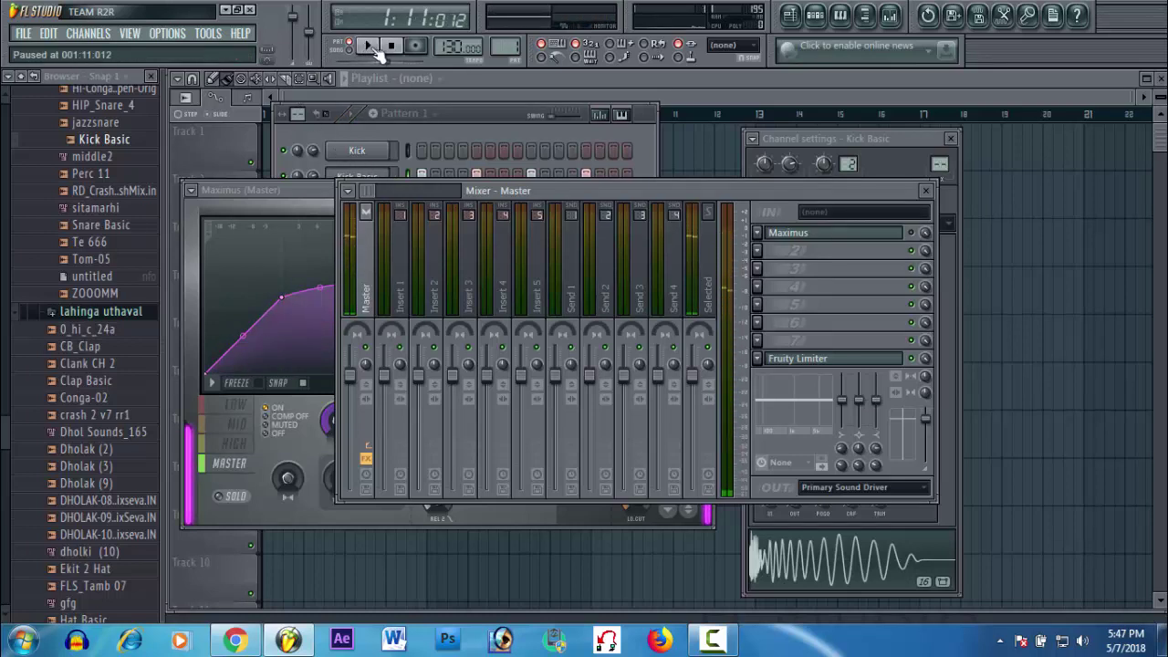
{"action": "left_click", "coordinate": [369, 47]}
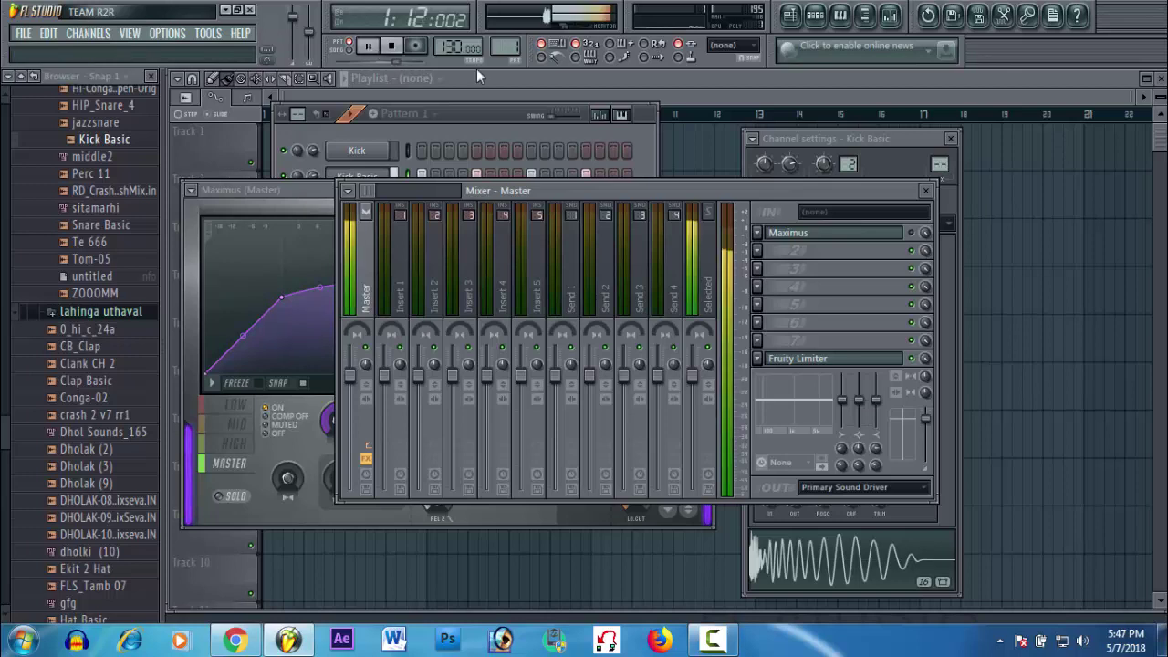
{"action": "left_click", "coordinate": [913, 234]}
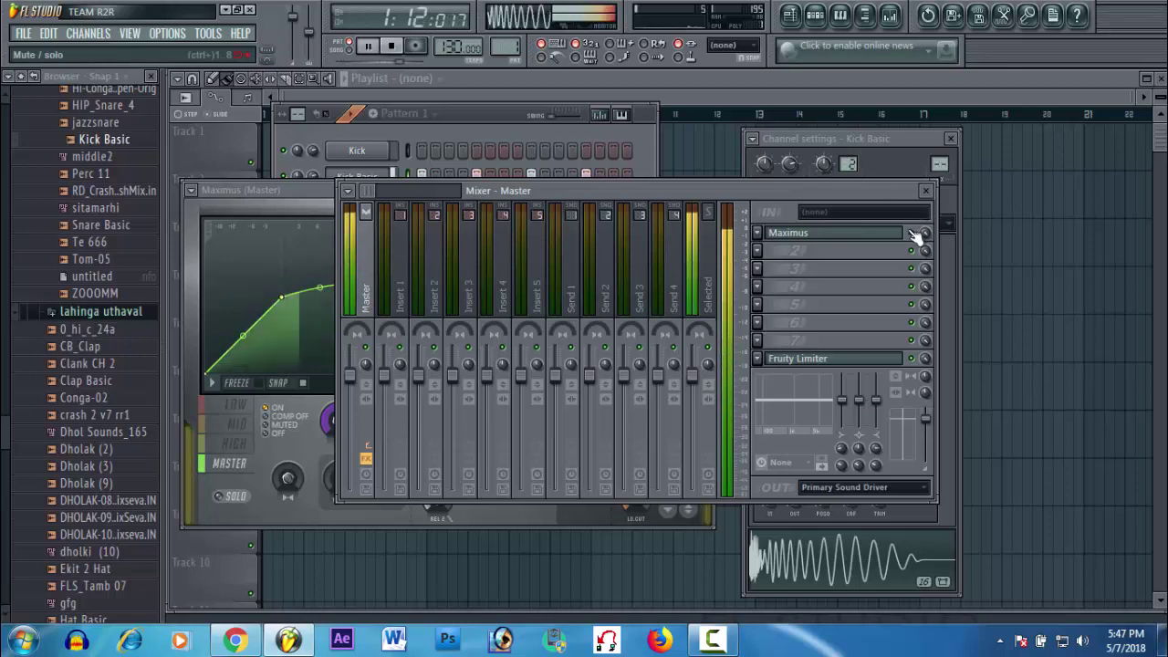
{"action": "left_click", "coordinate": [367, 46]}
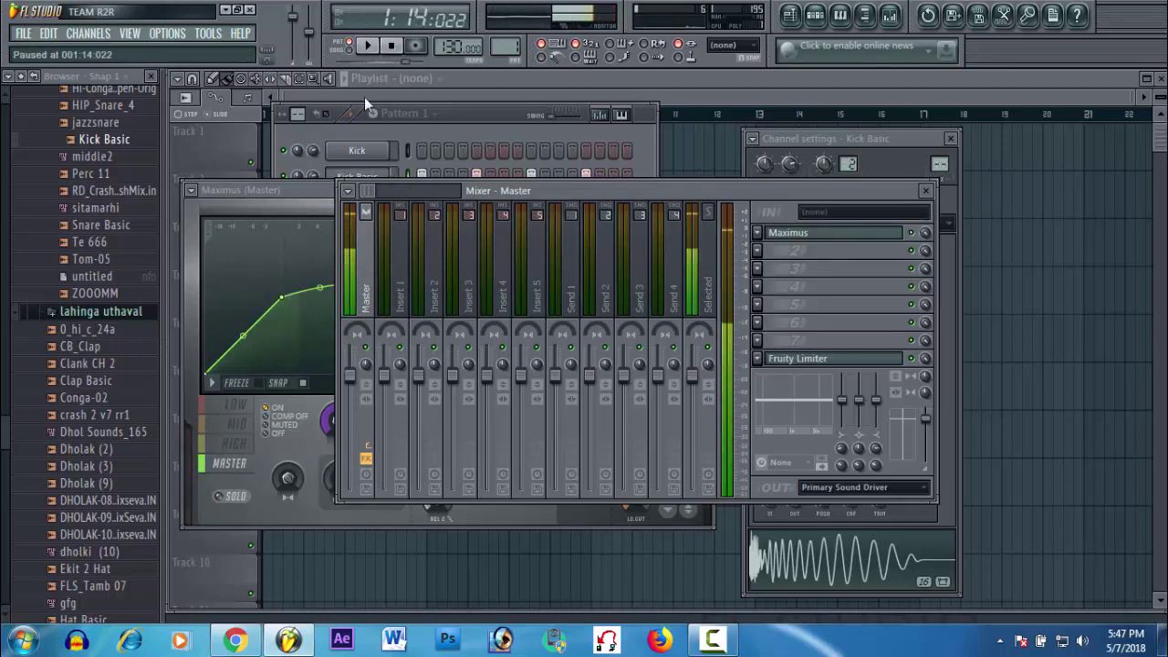
Try the Punchy drums preset in Maximus on the Master track
{"action": "left_click", "coordinate": [350, 193]}
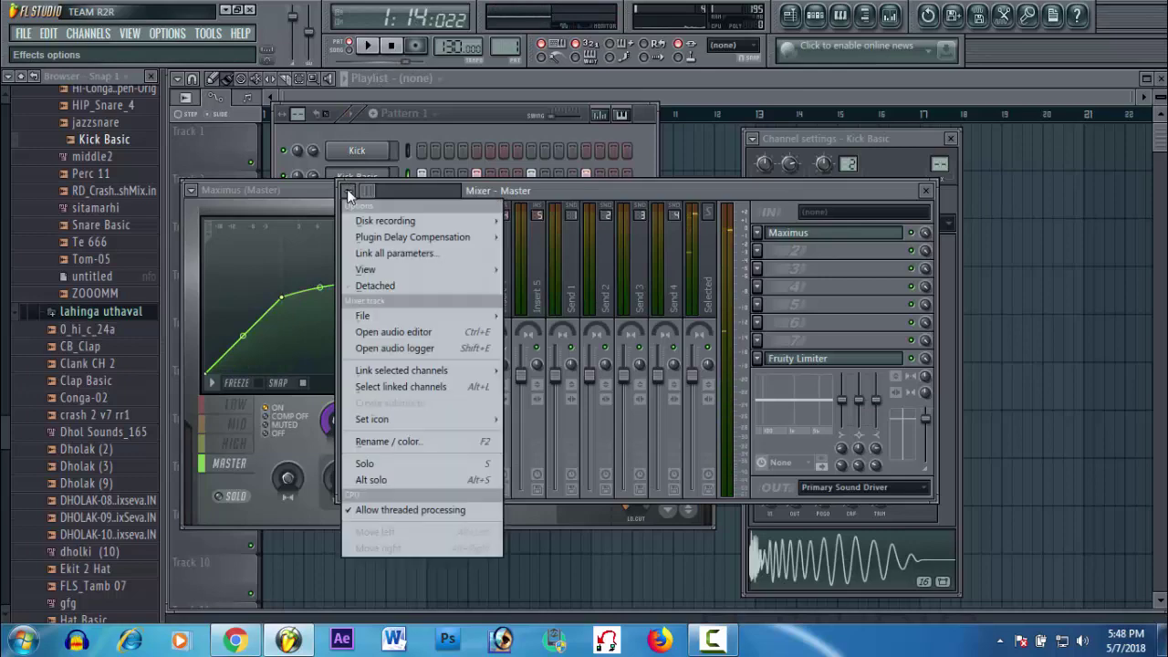
{"action": "left_click", "coordinate": [200, 191]}
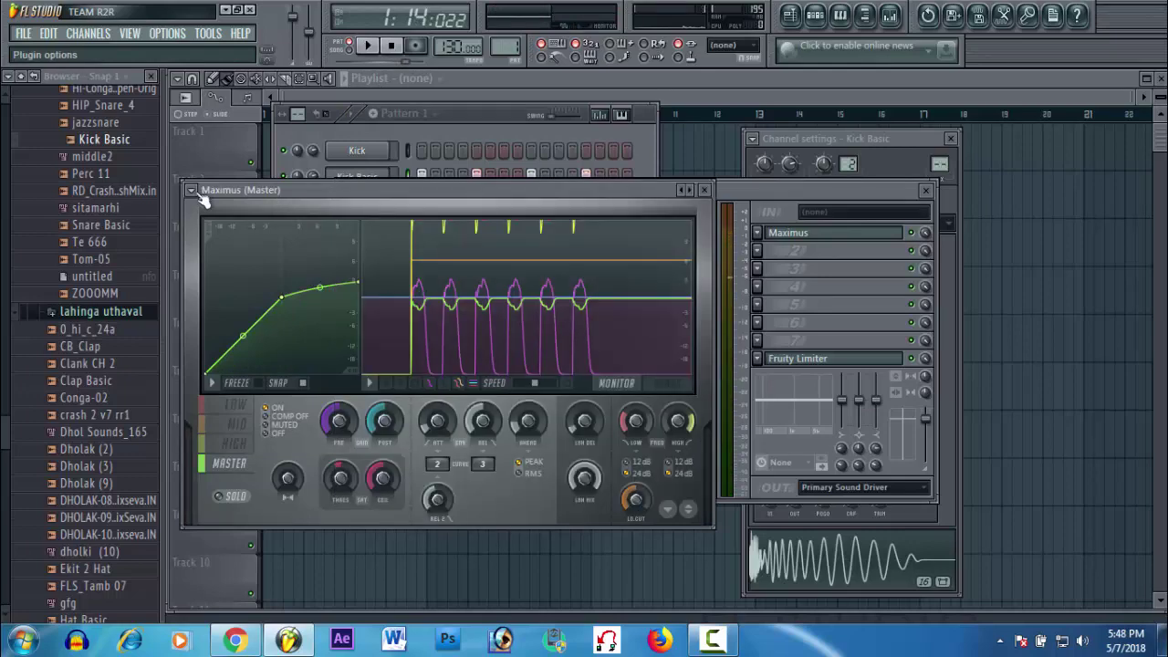
{"action": "left_click", "coordinate": [192, 191]}
{"action": "mouse_move", "coordinate": [215, 237]}
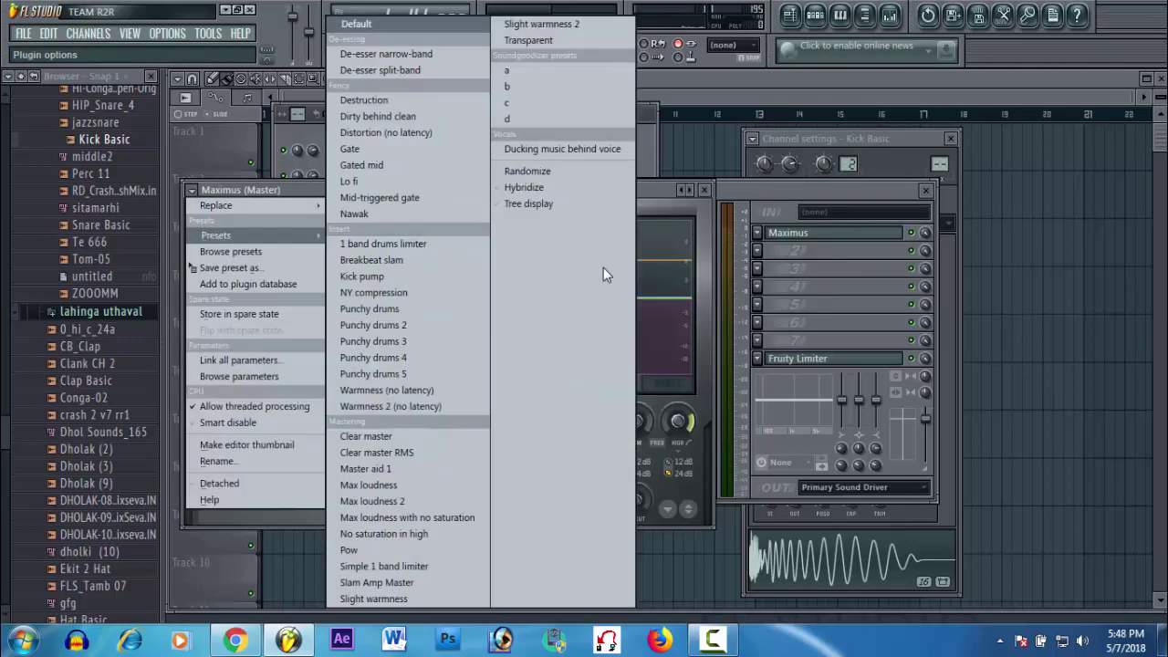
{"action": "left_click", "coordinate": [437, 314]}
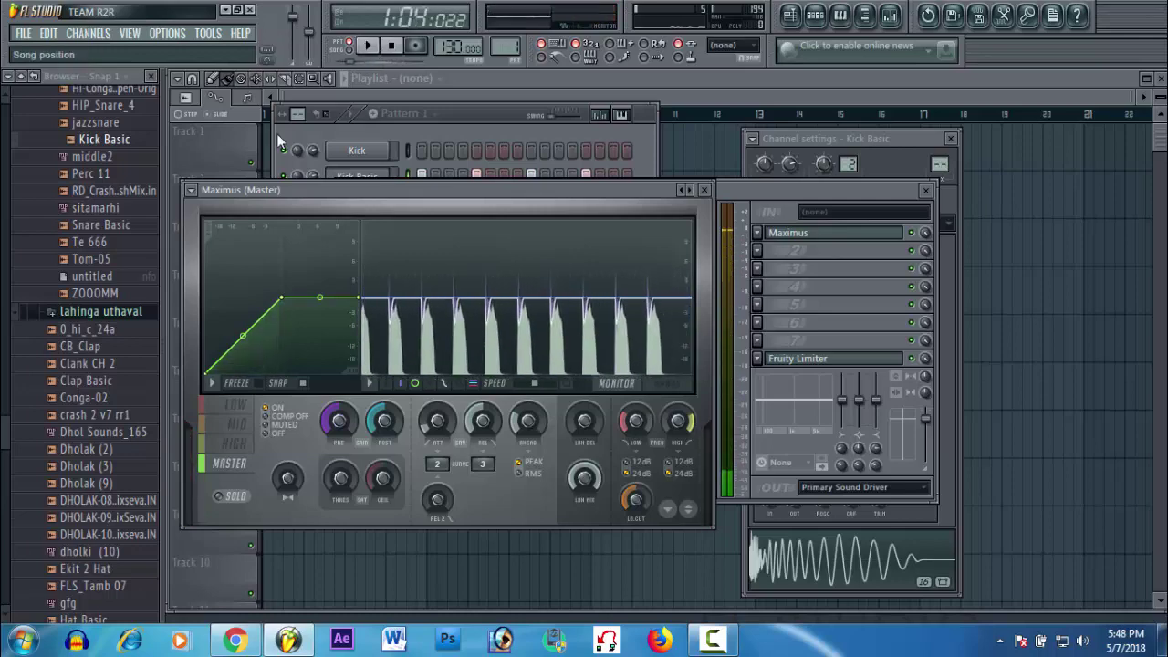
Load the Punchy drums 2 preset in Maximus and play the pattern with it
{"action": "left_click", "coordinate": [191, 189]}
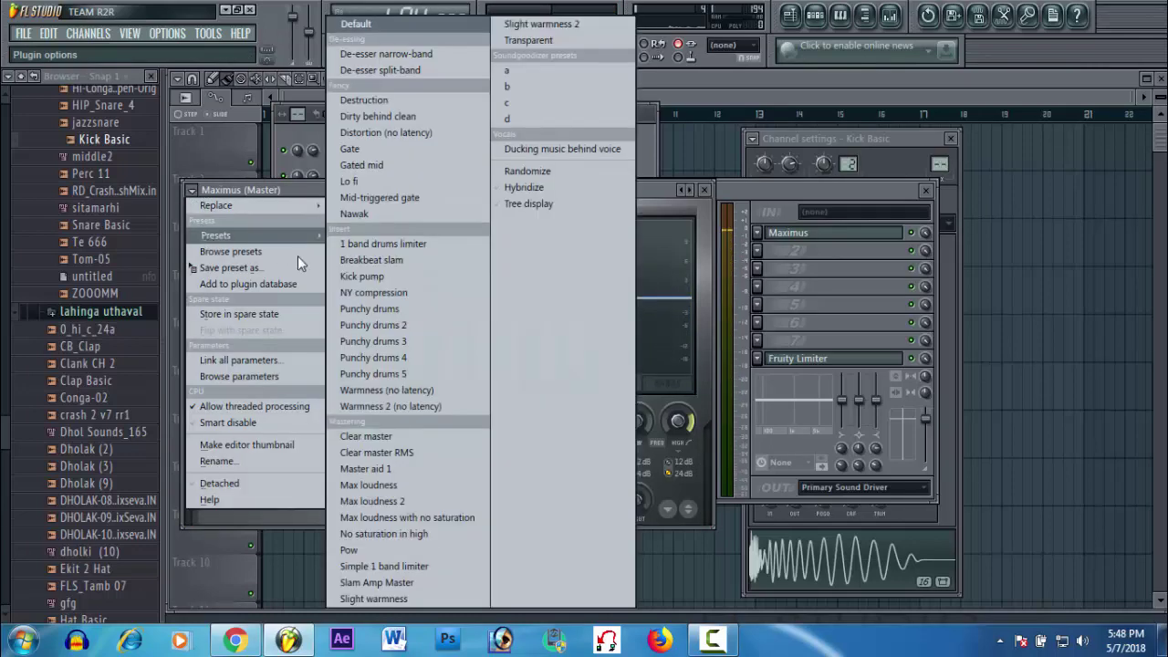
{"action": "left_click", "coordinate": [408, 326]}
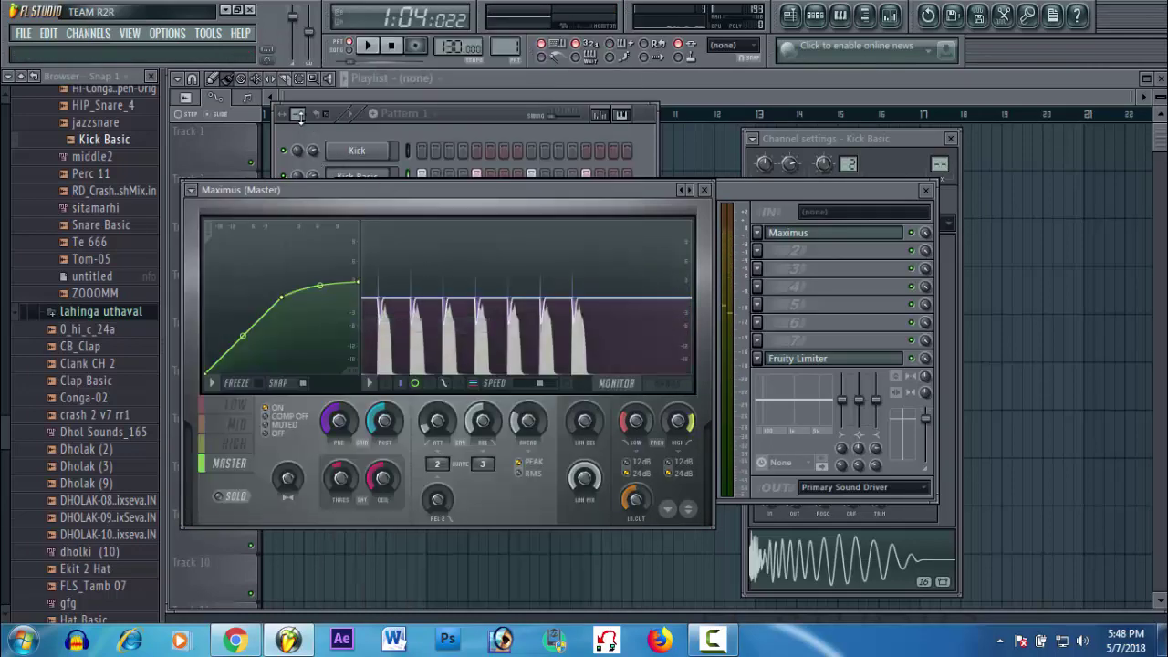
{"action": "left_click", "coordinate": [365, 45]}
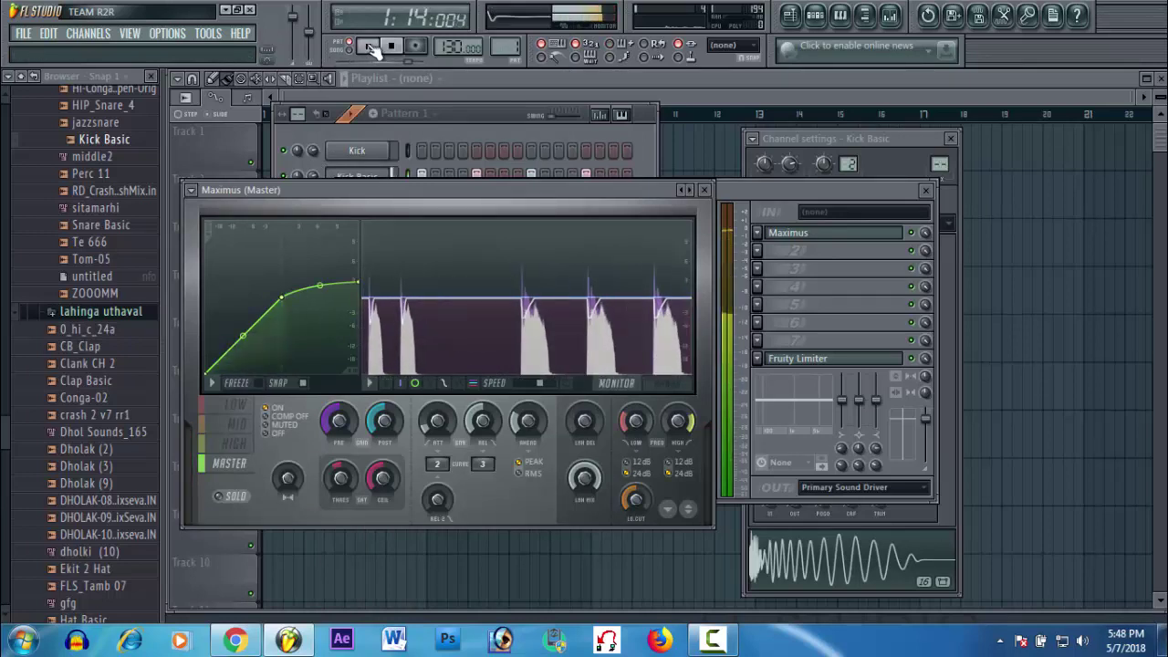
Adjust the loudness gain and ceiling of the Fruity Limiter on the Master track while the pattern plays
{"action": "left_click", "coordinate": [818, 365]}
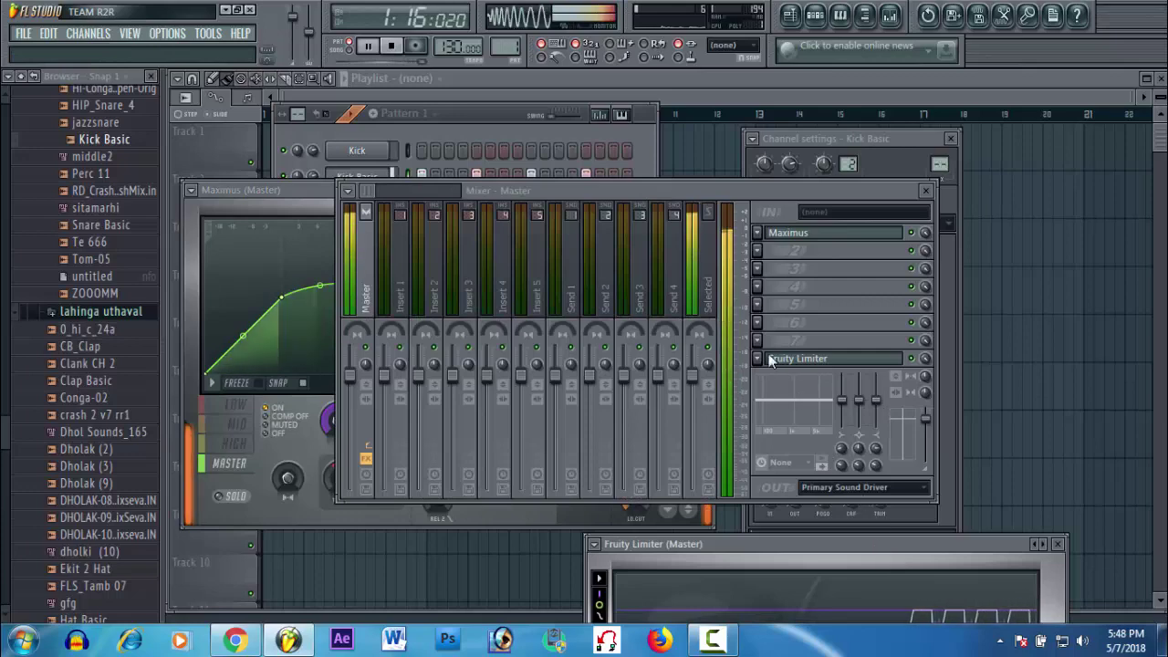
{"action": "left_click_drag", "start_coordinate": [810, 548], "coordinate": [573, 219]}
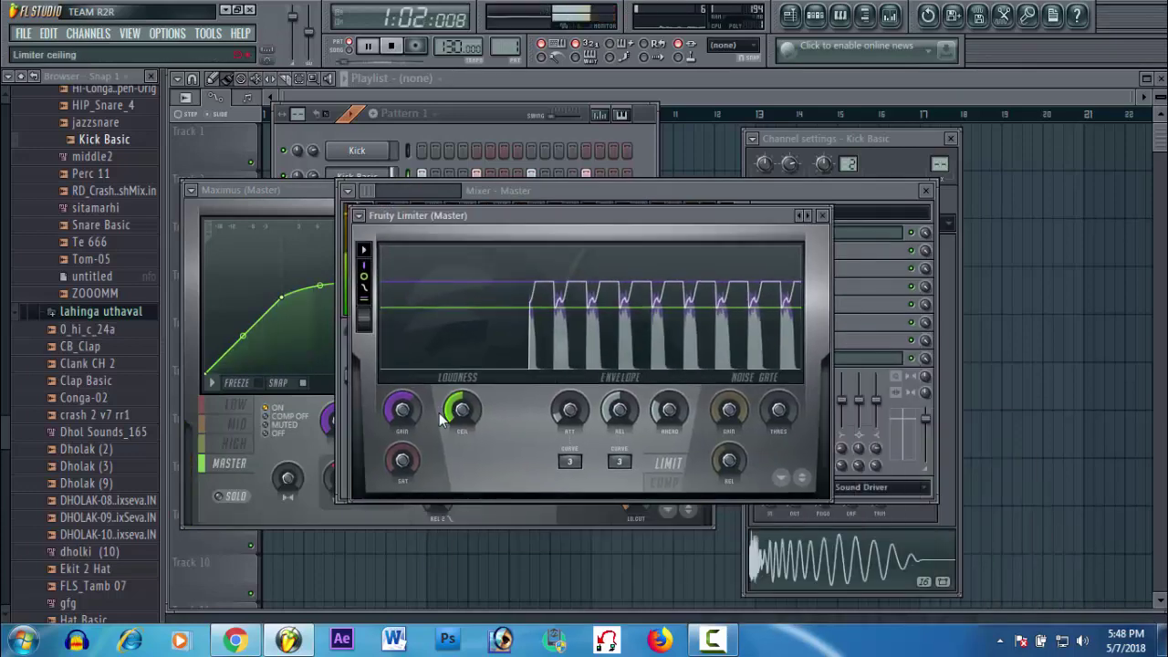
{"action": "left_click_drag", "start_coordinate": [404, 412], "coordinate": [473, 408]}
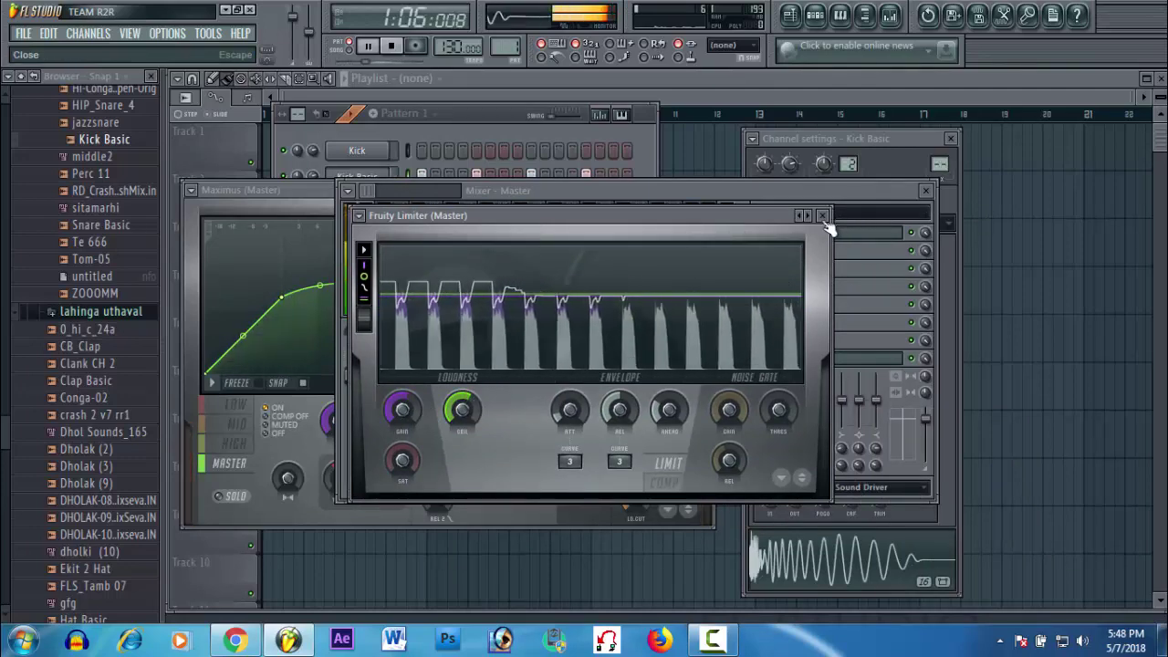
Close the Fruity Limiter, mixer and Maximus windows
{"action": "left_click", "coordinate": [824, 219]}
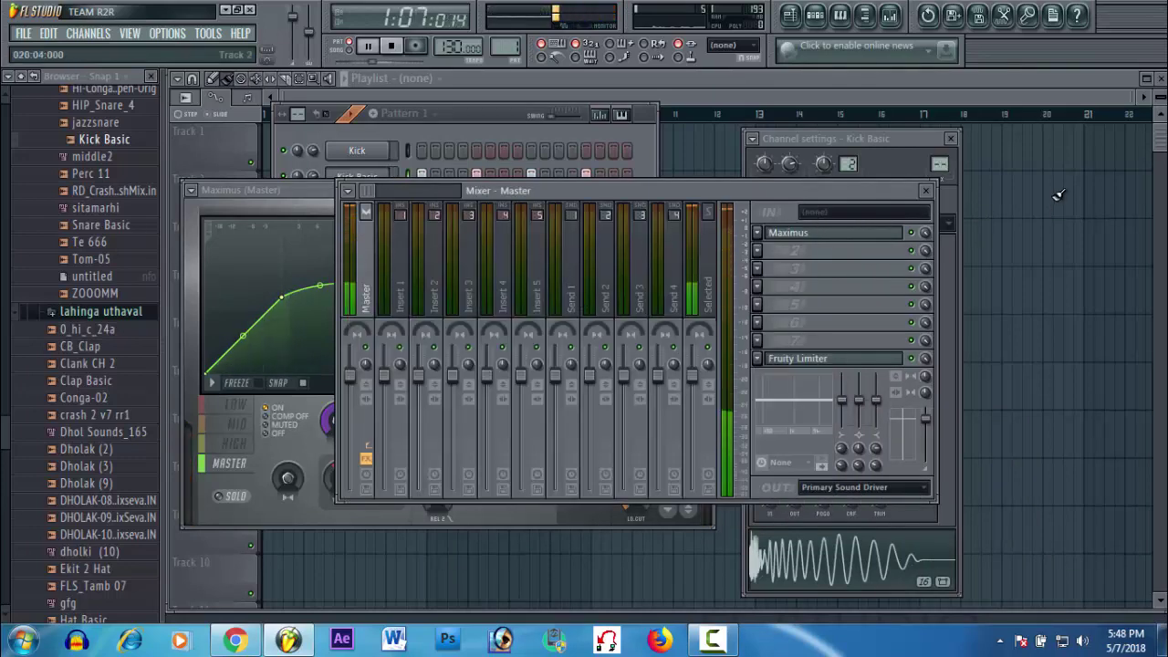
{"action": "left_click", "coordinate": [925, 192]}
{"action": "left_click", "coordinate": [707, 193]}
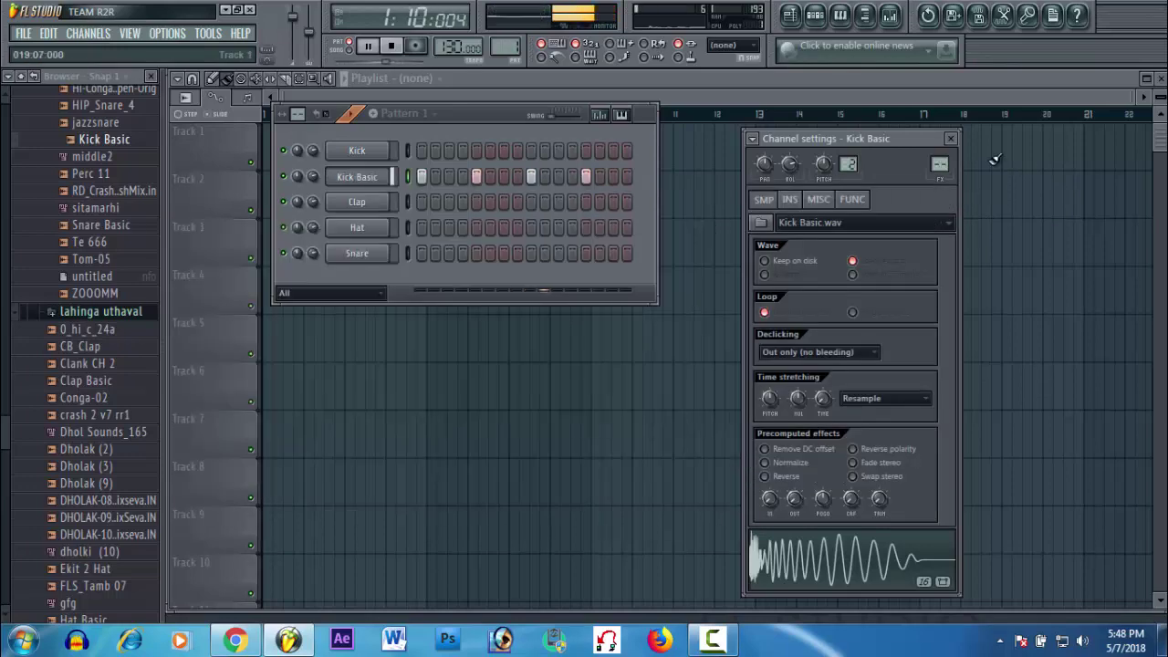
Close the Kick Basic channel settings, reposition the step sequencer window and halt playback
{"action": "left_click", "coordinate": [950, 140]}
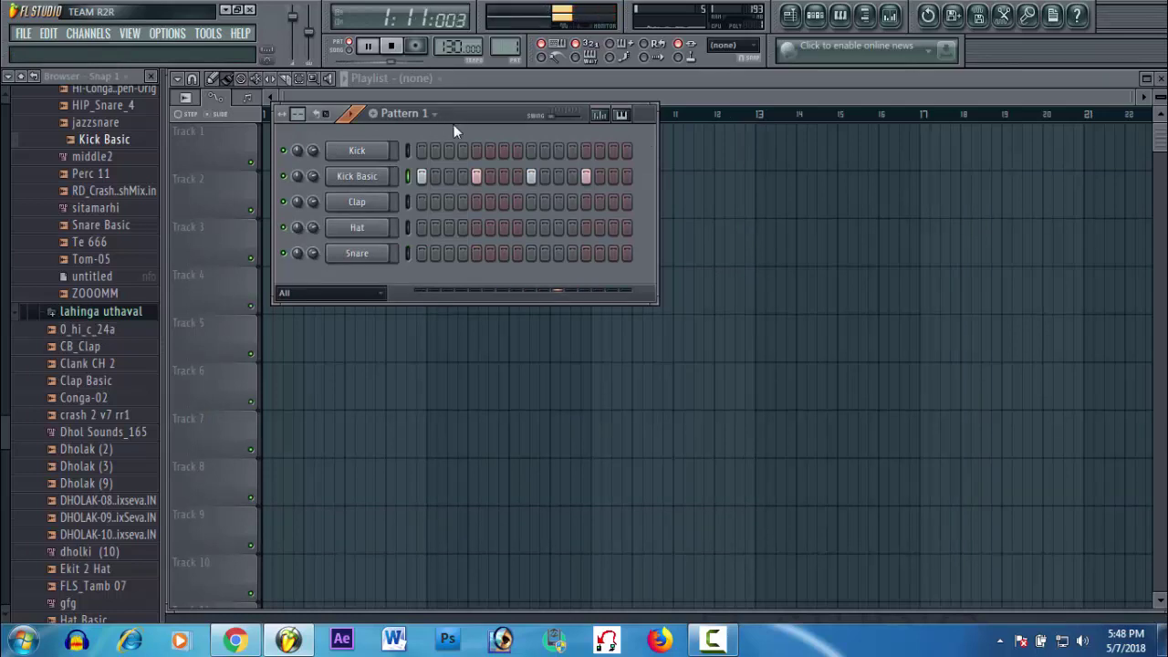
{"action": "left_click_drag", "start_coordinate": [453, 126], "coordinate": [512, 154]}
{"action": "left_click", "coordinate": [379, 52]}
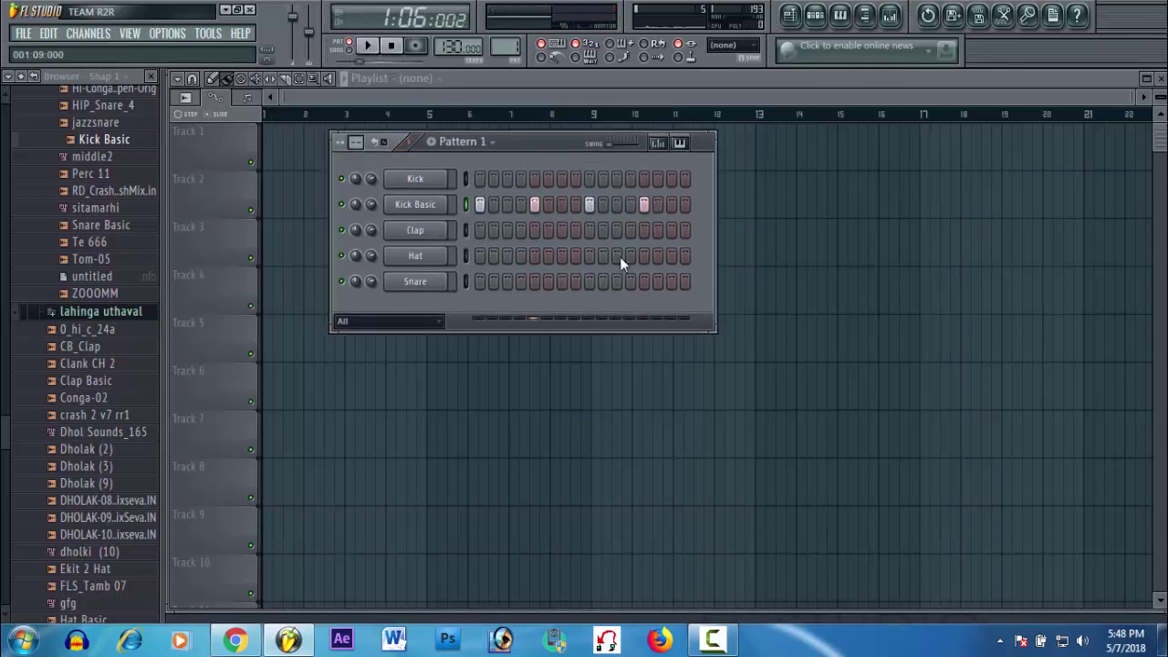
Audition percussion and snare samples in the browser, including Conga-02 and HIP_Snare_4
{"action": "left_click", "coordinate": [111, 364]}
{"action": "left_click", "coordinate": [103, 399]}
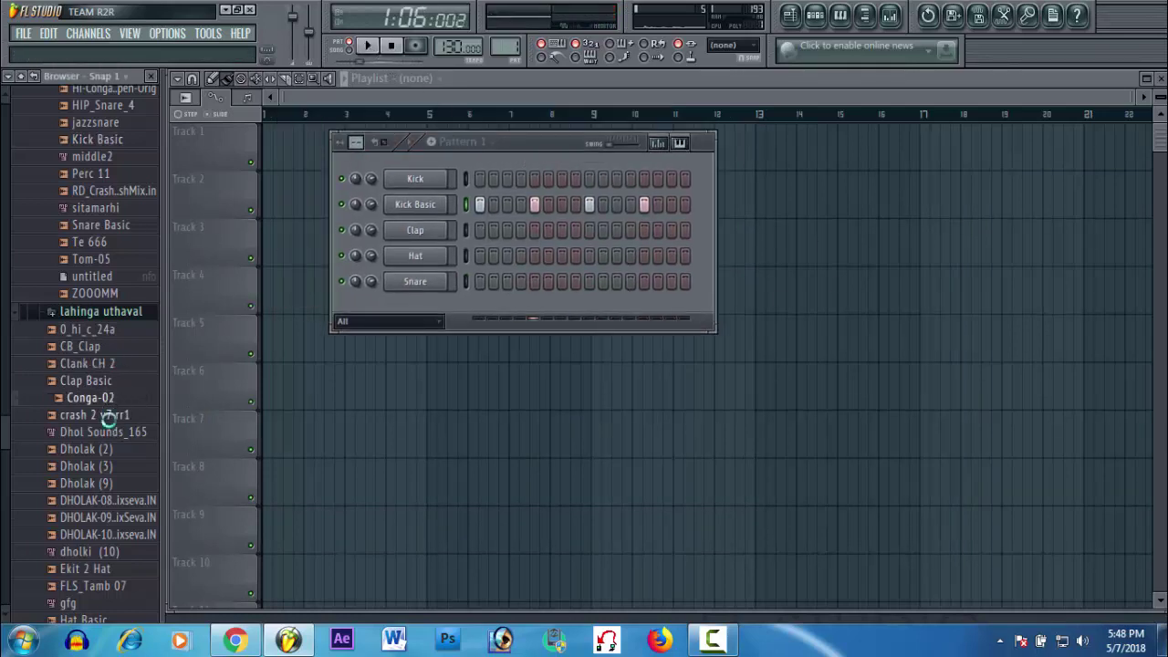
{"action": "left_click", "coordinate": [107, 416]}
{"action": "left_click", "coordinate": [104, 402]}
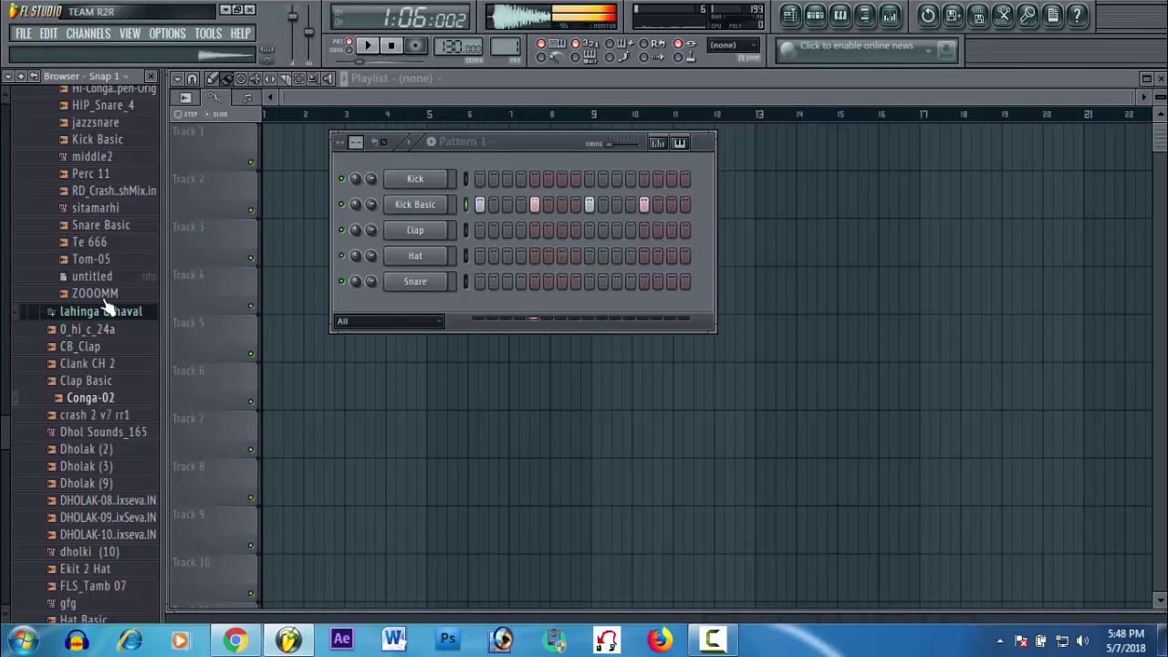
{"action": "left_click", "coordinate": [102, 225]}
{"action": "left_click", "coordinate": [99, 156]}
{"action": "scroll", "coordinate": [114, 210], "scroll_direction": "up", "scroll_amount": 5}
{"action": "left_click", "coordinate": [114, 224]}
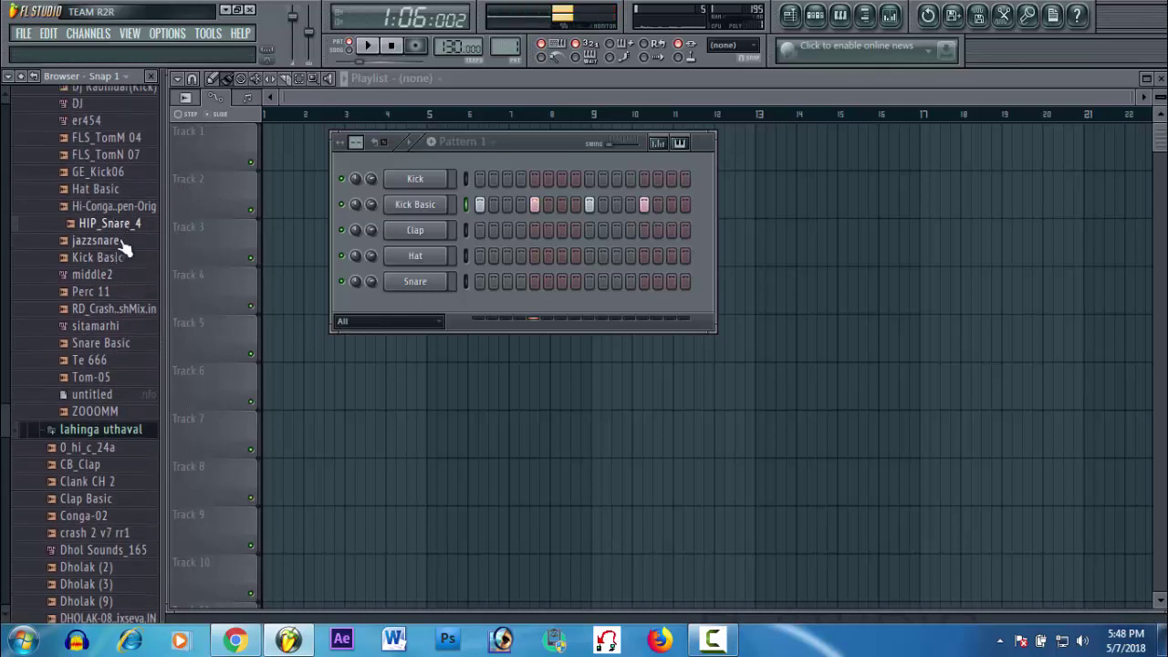
Audition the dhol and dholak samples in the browser, including dhooll1_2 and DHOL-095-intro-02
{"action": "scroll", "coordinate": [118, 242], "scroll_direction": "up", "scroll_amount": 5}
{"action": "left_click", "coordinate": [114, 237]}
{"action": "scroll", "coordinate": [115, 229], "scroll_direction": "up", "scroll_amount": 3}
{"action": "left_click", "coordinate": [105, 191]}
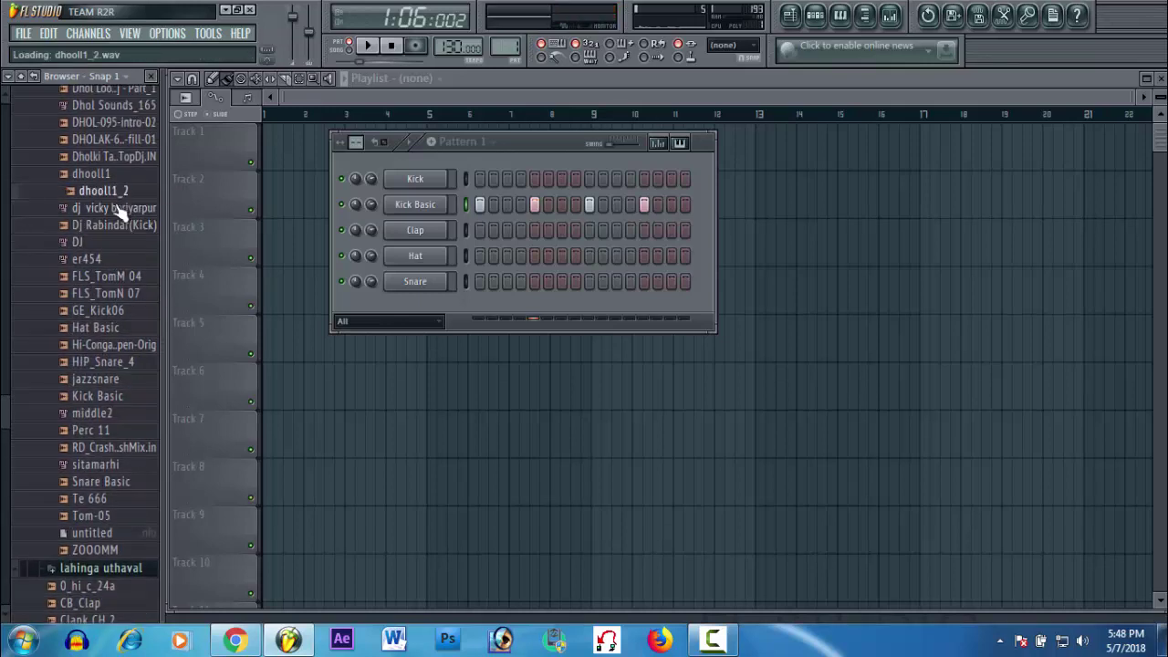
{"action": "scroll", "coordinate": [118, 211], "scroll_direction": "up", "scroll_amount": 4}
{"action": "left_click", "coordinate": [117, 208]}
{"action": "left_click", "coordinate": [119, 225]}
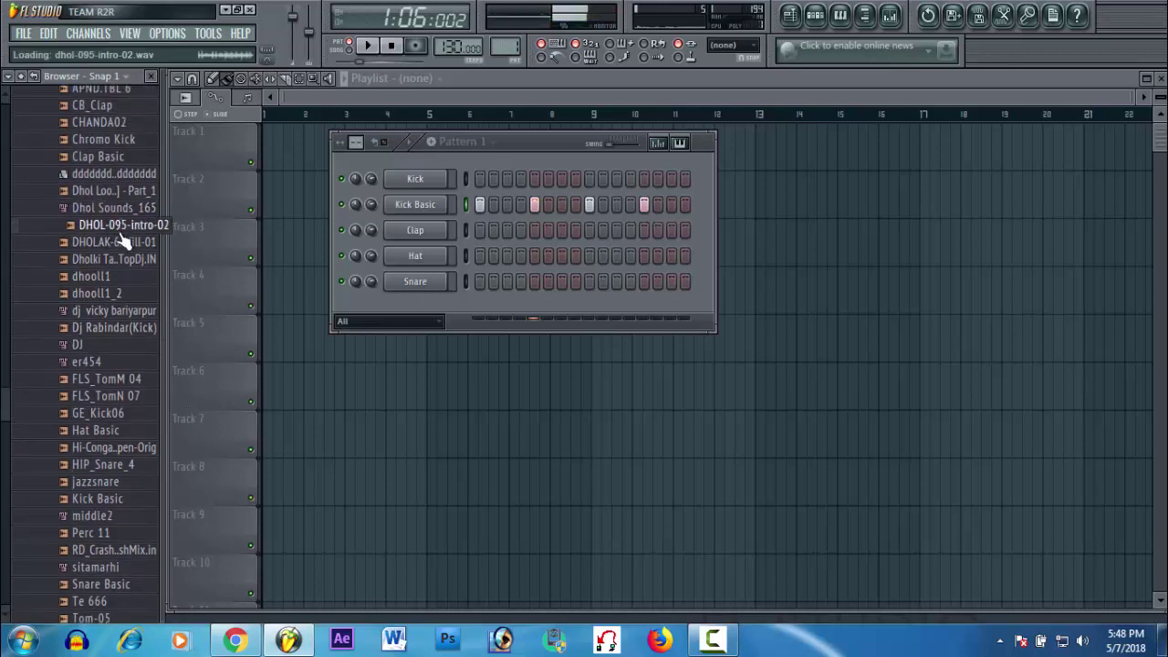
{"action": "left_click", "coordinate": [124, 241]}
{"action": "left_click", "coordinate": [128, 191]}
Add the APND.TBL 6 sample as a channel below Hat with hits on steps 7 and 15, and play the pattern
{"action": "scroll", "coordinate": [128, 196], "scroll_direction": "up", "scroll_amount": 4}
{"action": "left_click", "coordinate": [127, 193]}
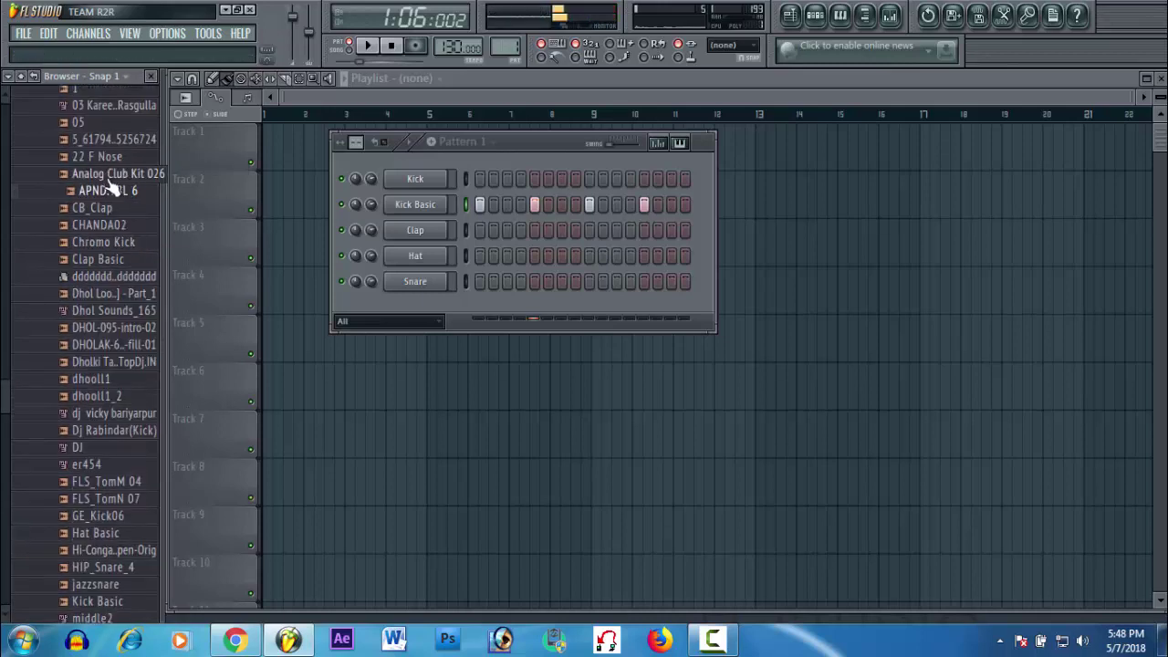
{"action": "left_click_drag", "start_coordinate": [113, 197], "coordinate": [407, 268]}
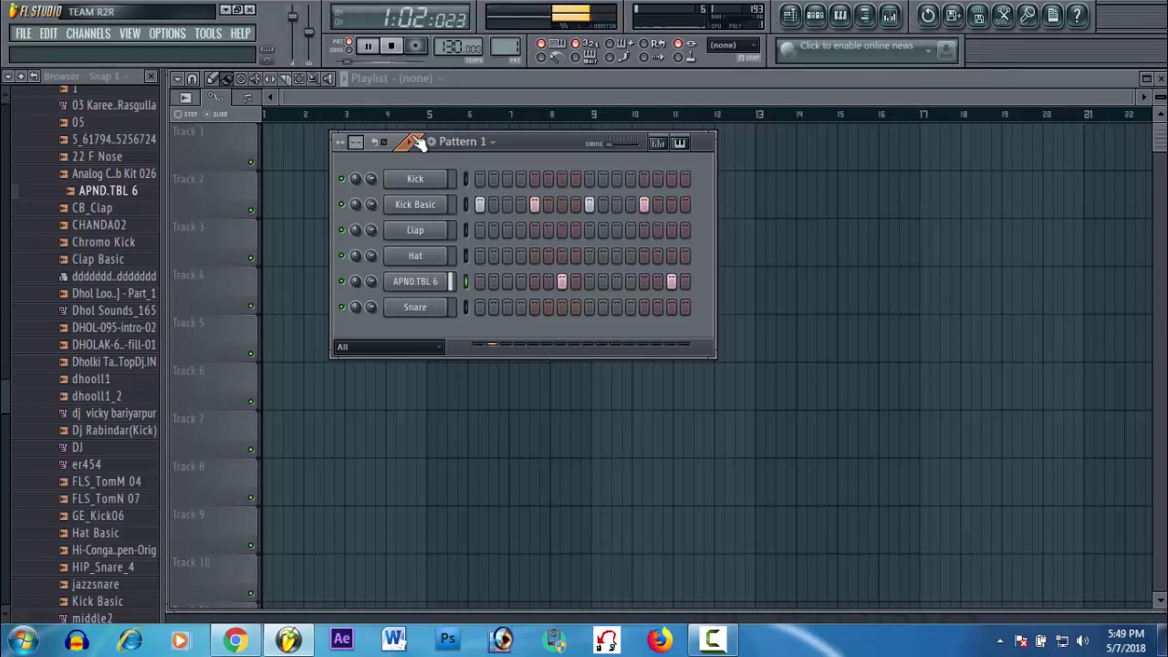
{"action": "key", "text": "ctrl+space"}
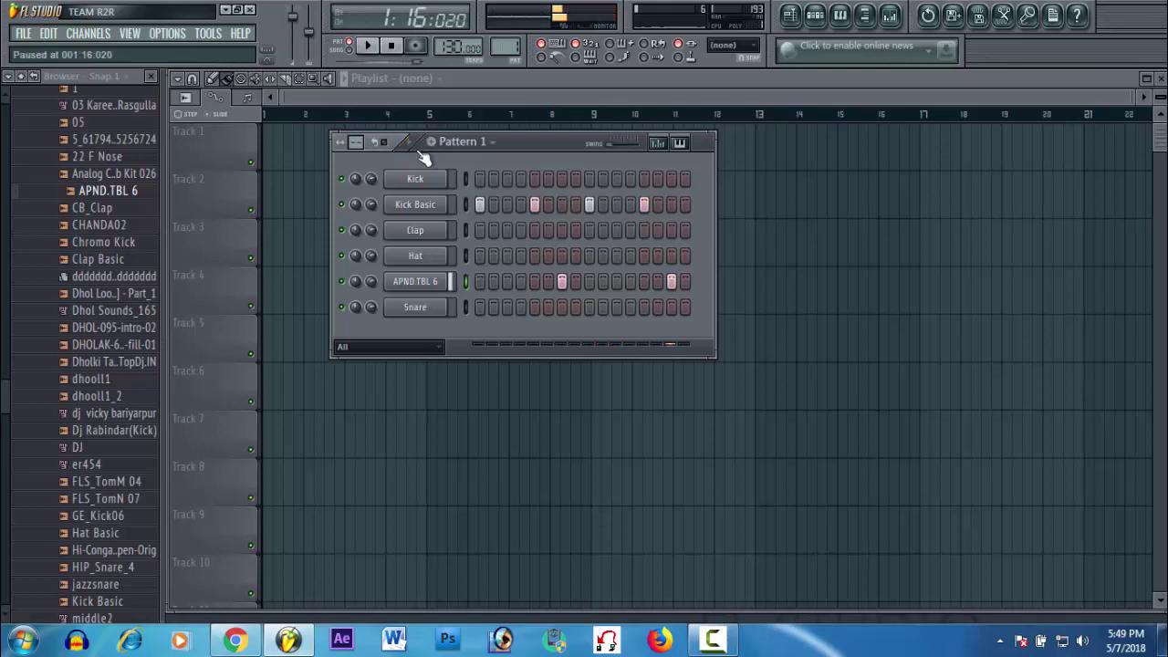
Audition the Kick Basic sample alone and within the pattern, and check the Master track's effects in the mixer
{"action": "left_click", "coordinate": [423, 209]}
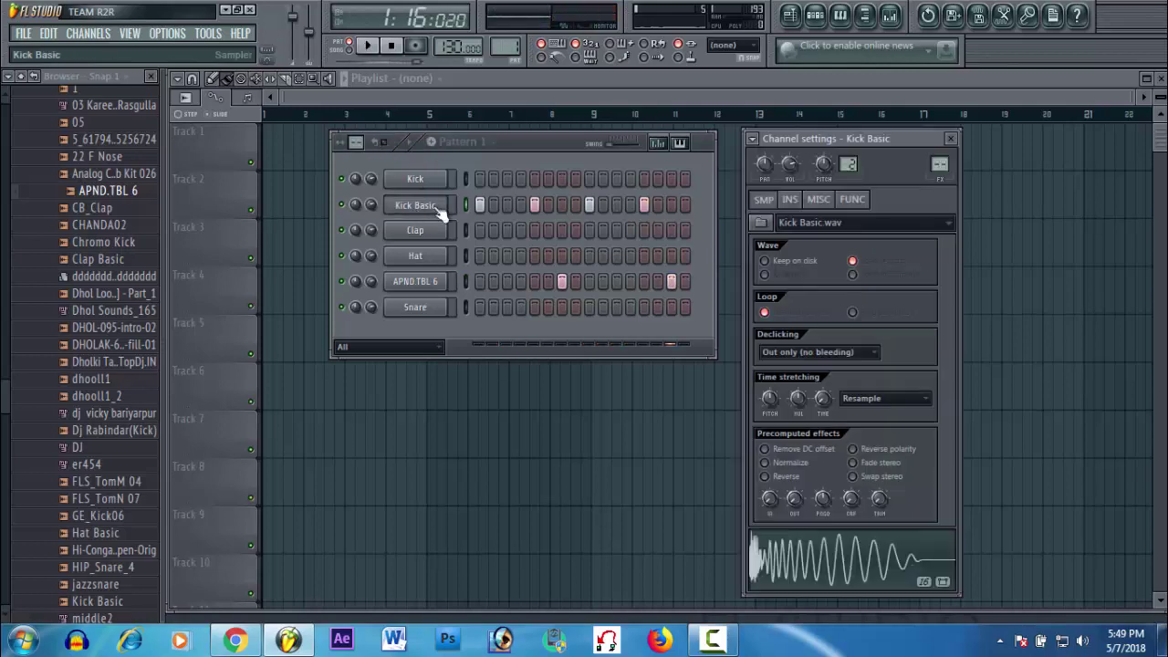
{"action": "left_click", "coordinate": [853, 567]}
{"action": "left_click", "coordinate": [419, 148]}
{"action": "key", "text": "space"}
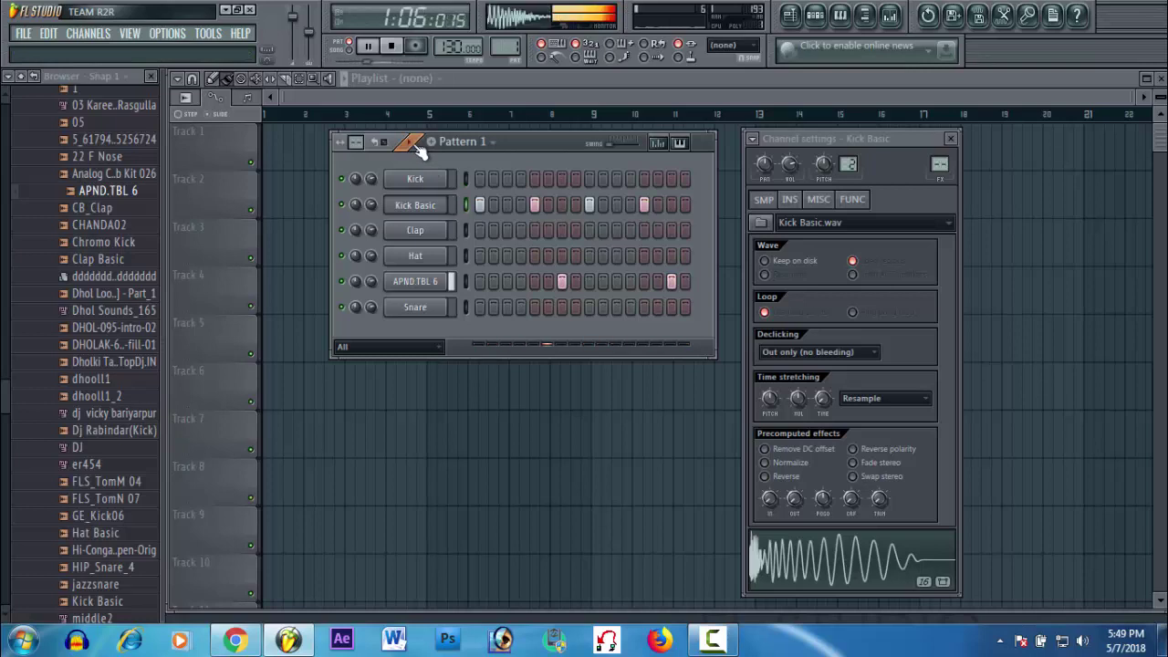
{"action": "key", "text": "space"}
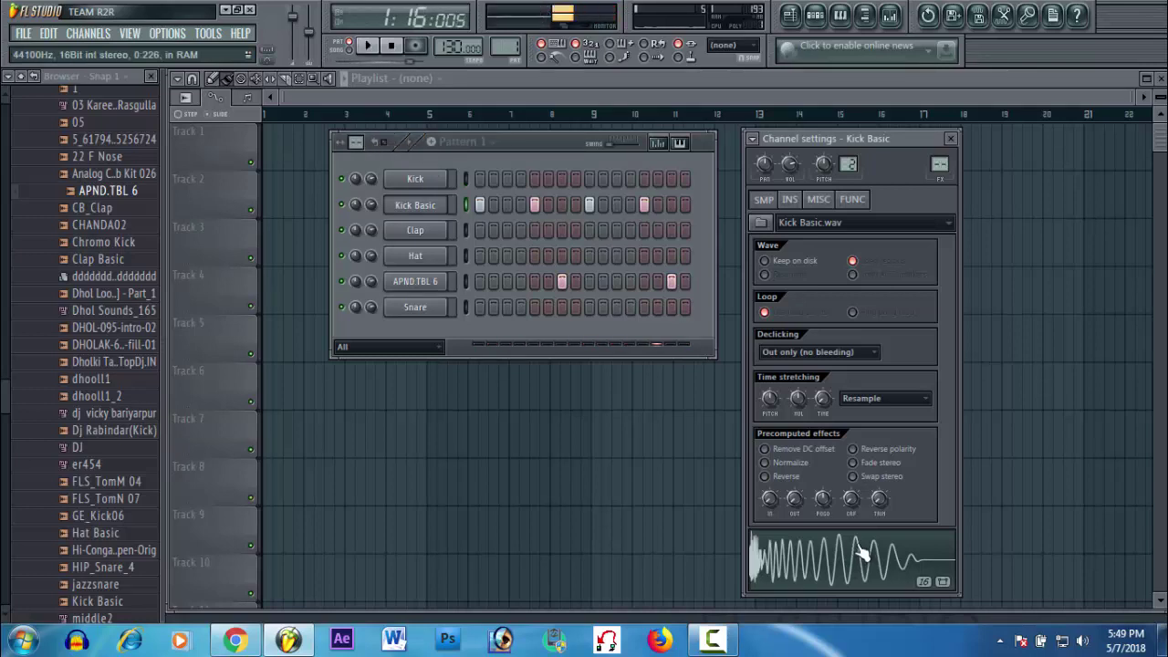
{"action": "left_click", "coordinate": [890, 16]}
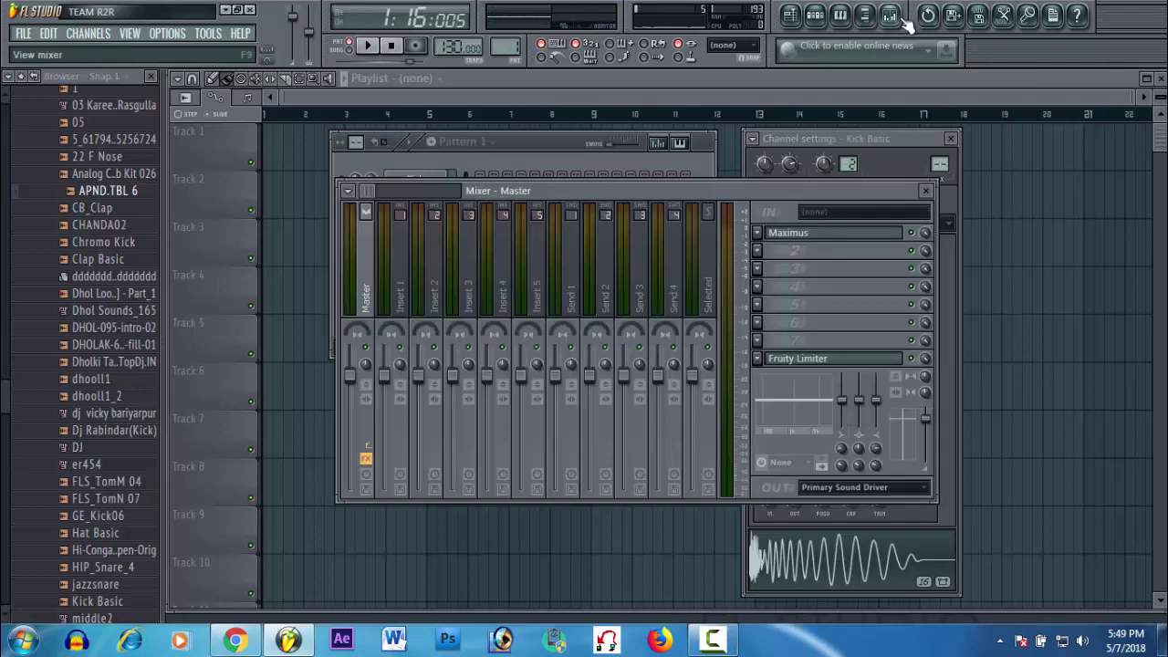
{"action": "left_click", "coordinate": [892, 16]}
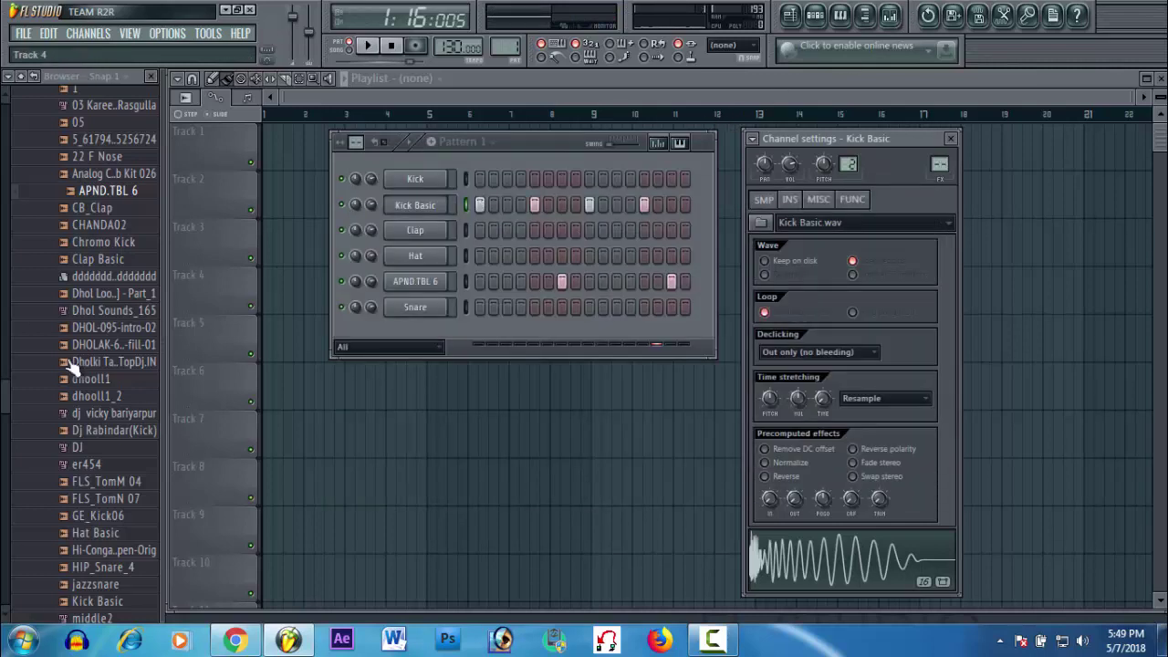
Audition the dhol samples and replace the Clap channel's sample with Dhol Loop 2 117bpm [DjLuv] - Part_1
{"action": "left_click", "coordinate": [87, 344]}
{"action": "left_click", "coordinate": [89, 311]}
{"action": "left_click", "coordinate": [92, 293]}
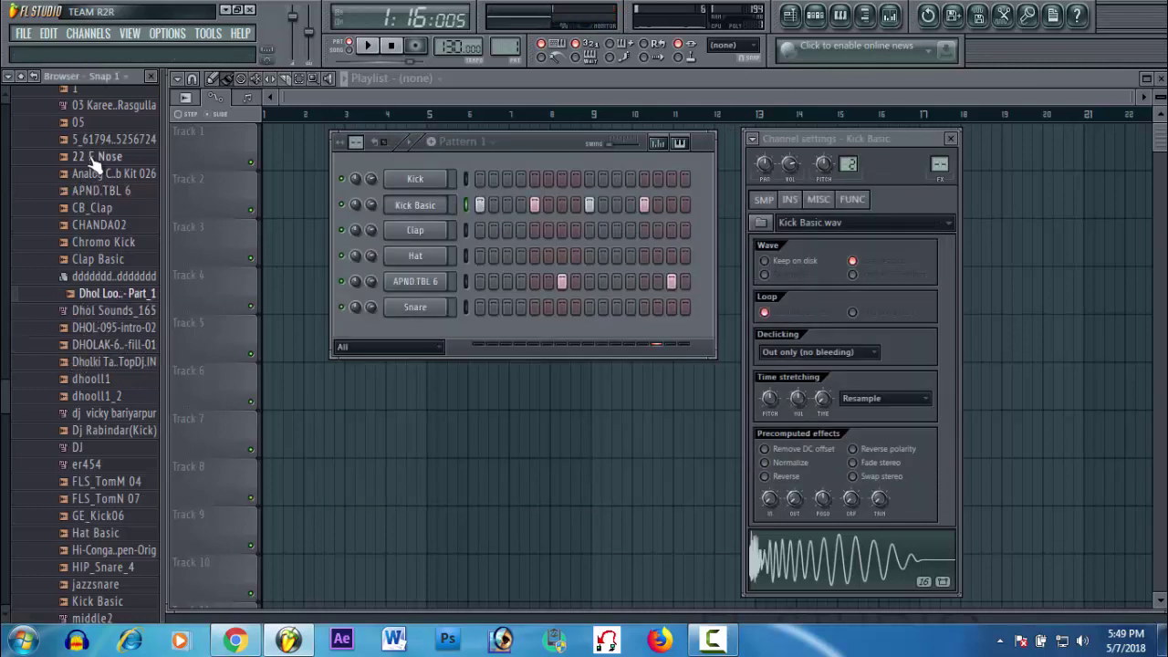
{"action": "left_click", "coordinate": [100, 296]}
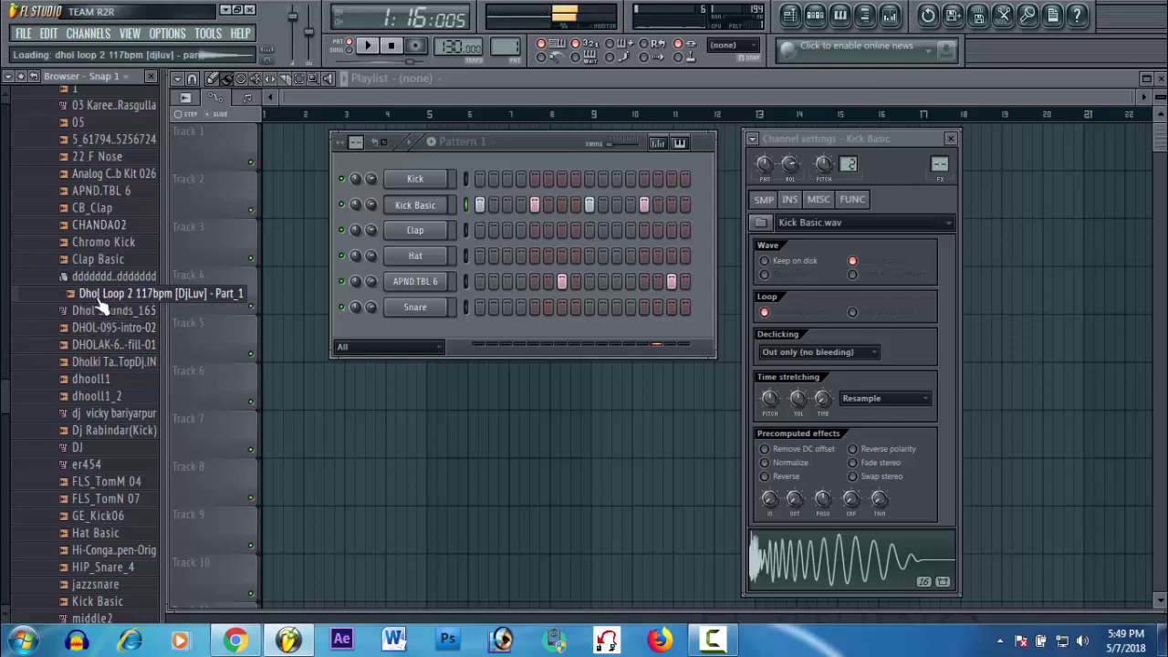
{"action": "left_click_drag", "start_coordinate": [101, 304], "coordinate": [418, 231]}
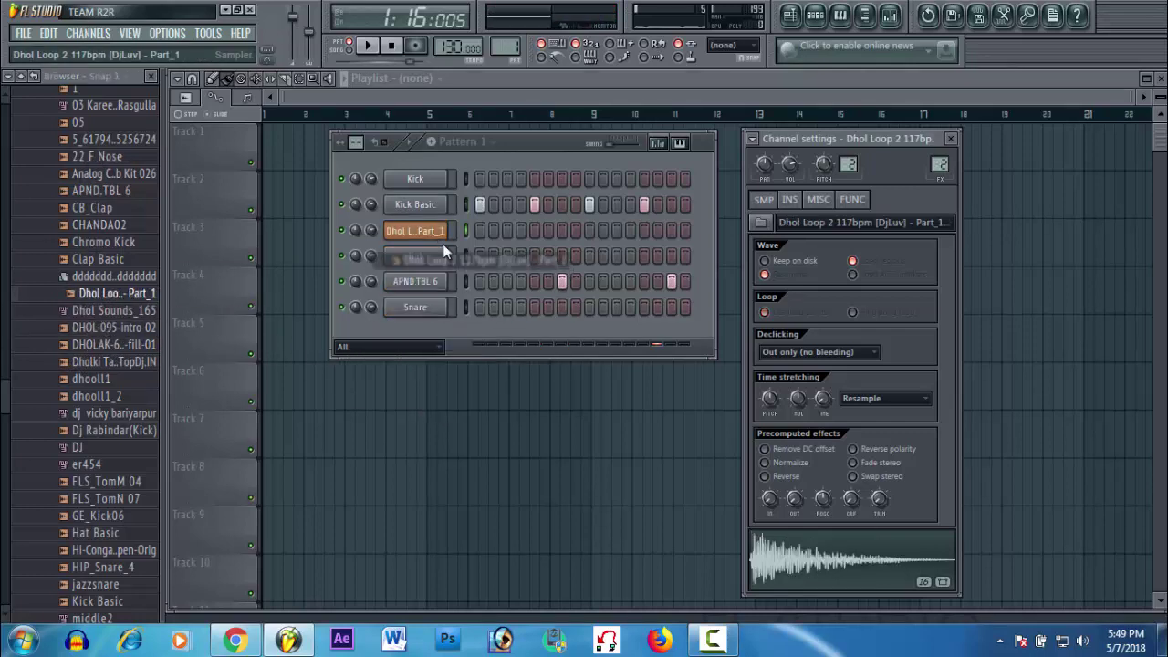
Place hits on steps 4, 7, 12 and 15 of the Dhol Loop channel and play the pattern
{"action": "left_click", "coordinate": [521, 230]}
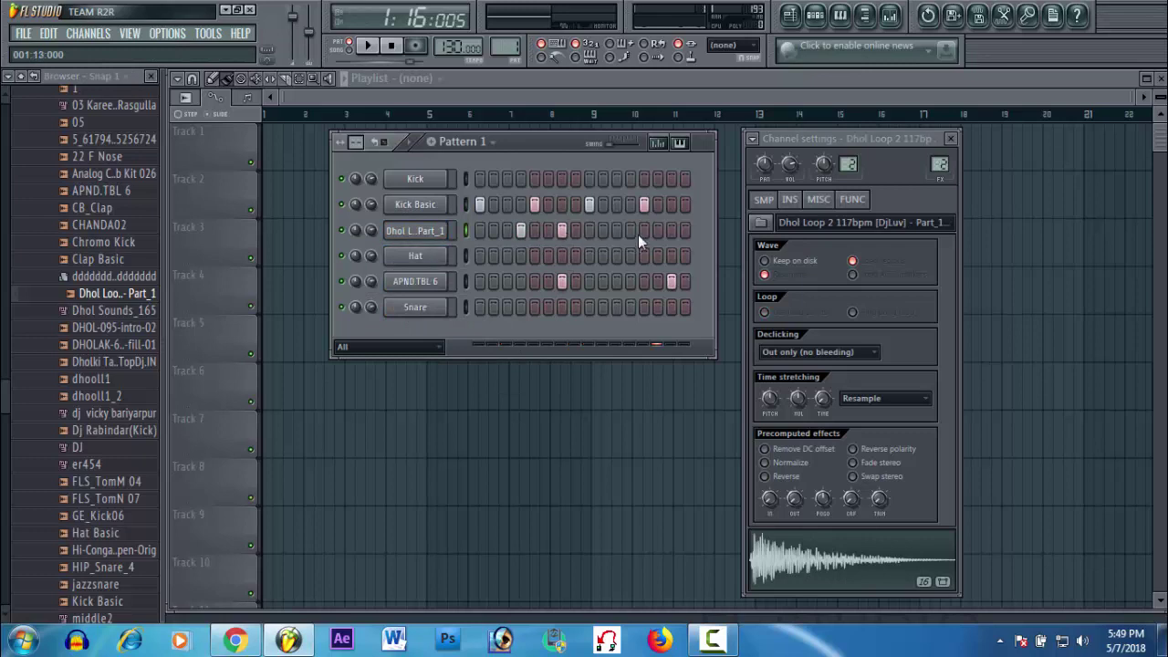
{"action": "left_click", "coordinate": [423, 146]}
{"action": "mouse_move", "coordinate": [540, 148]}
{"action": "left_mouse_down"}
{"action": "mouse_move", "coordinate": [508, 151]}
{"action": "mouse_move", "coordinate": [537, 153]}
{"action": "left_mouse_up"}
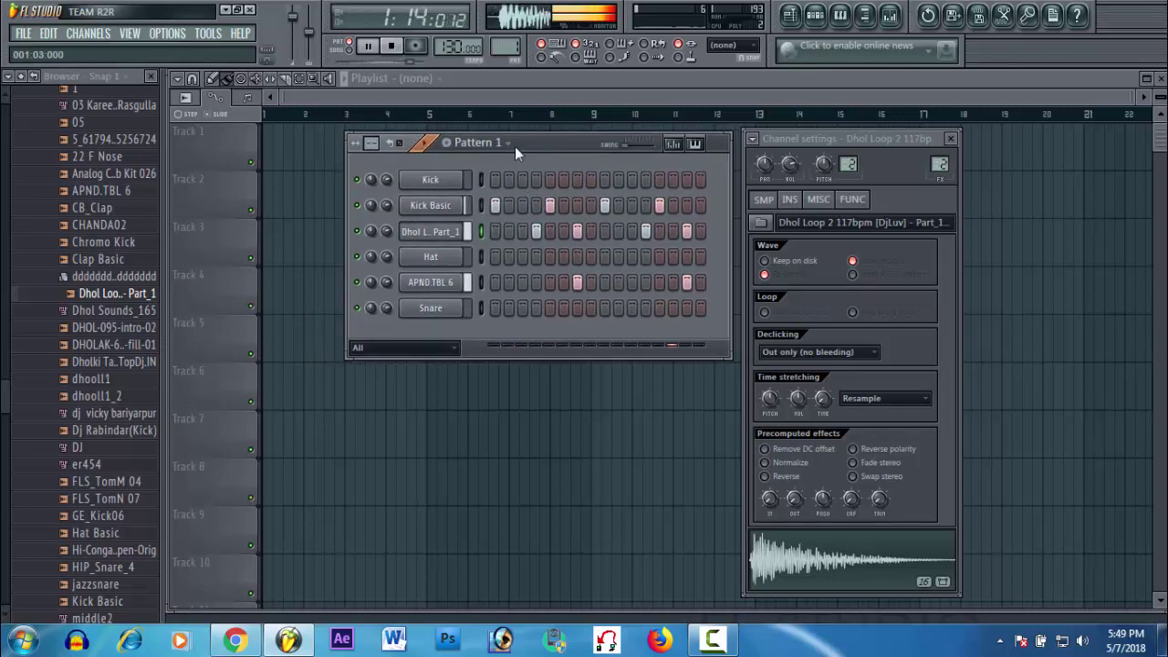
{"action": "left_click_drag", "start_coordinate": [514, 146], "coordinate": [488, 152]}
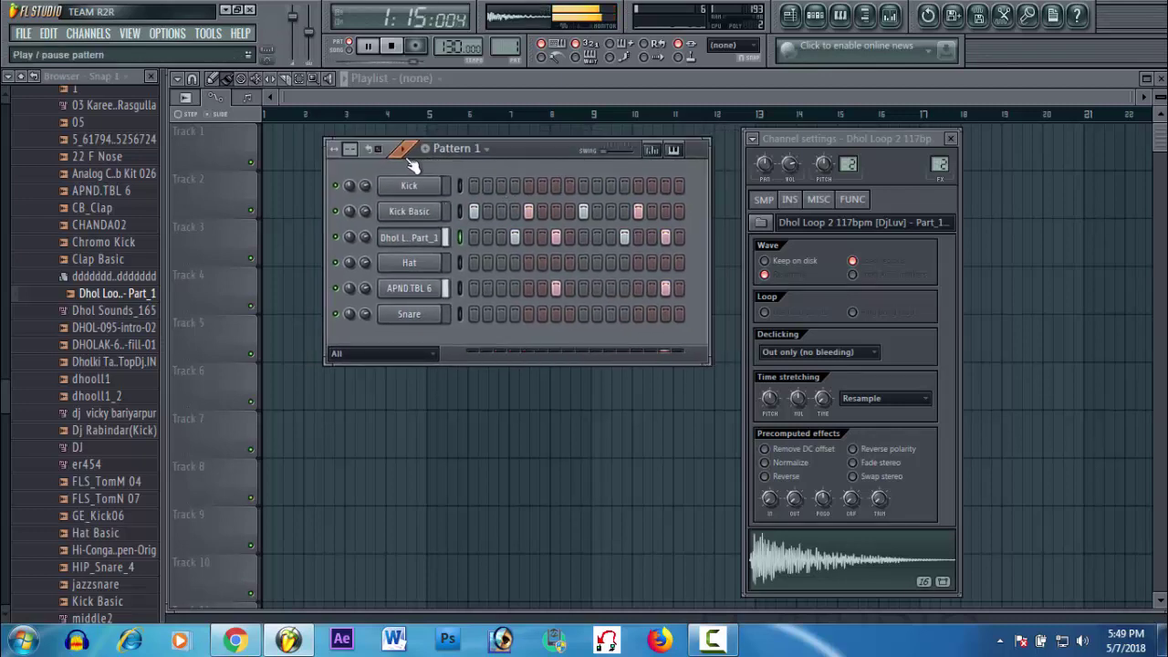
{"action": "key", "text": "space"}
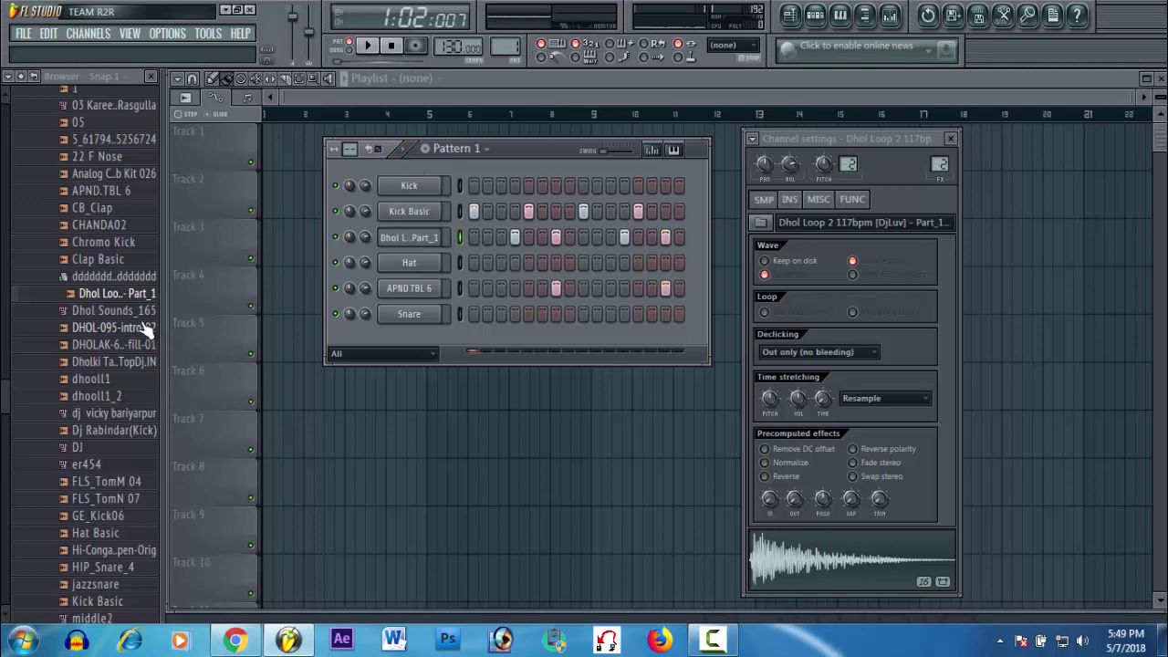
Replace the Dhol Loop channel's sample with Dj Rabindar(Kick) and play the pattern with it
{"action": "left_click", "coordinate": [127, 415]}
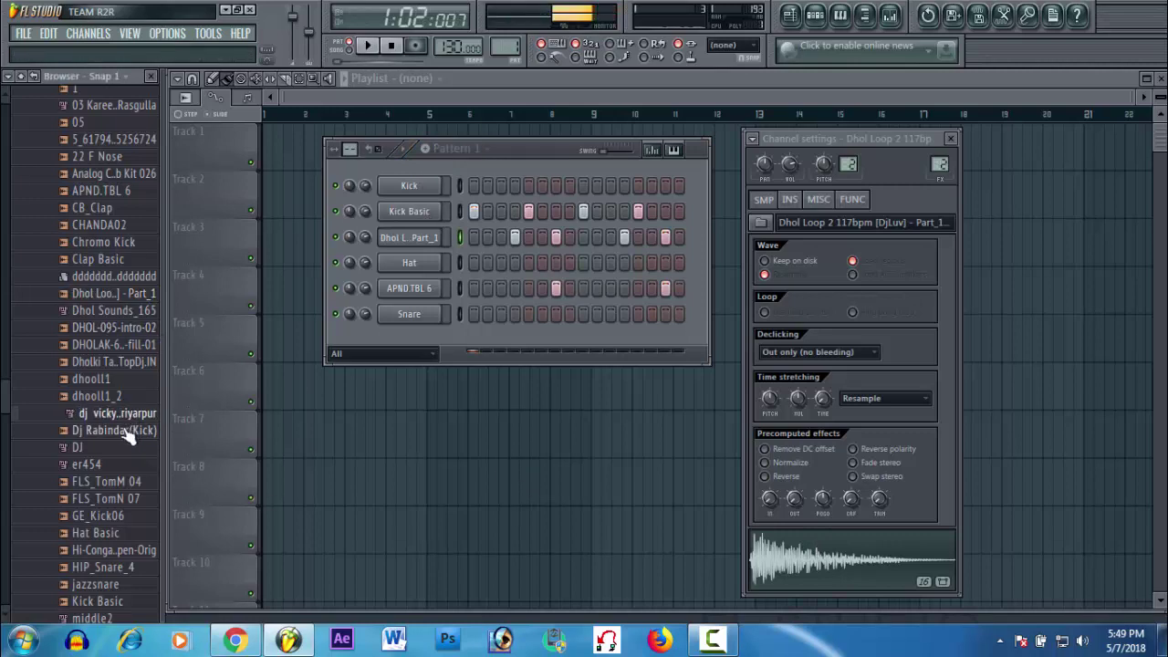
{"action": "left_click", "coordinate": [127, 431]}
{"action": "left_click_drag", "start_coordinate": [102, 437], "coordinate": [866, 582]}
{"action": "left_click", "coordinate": [417, 155]}
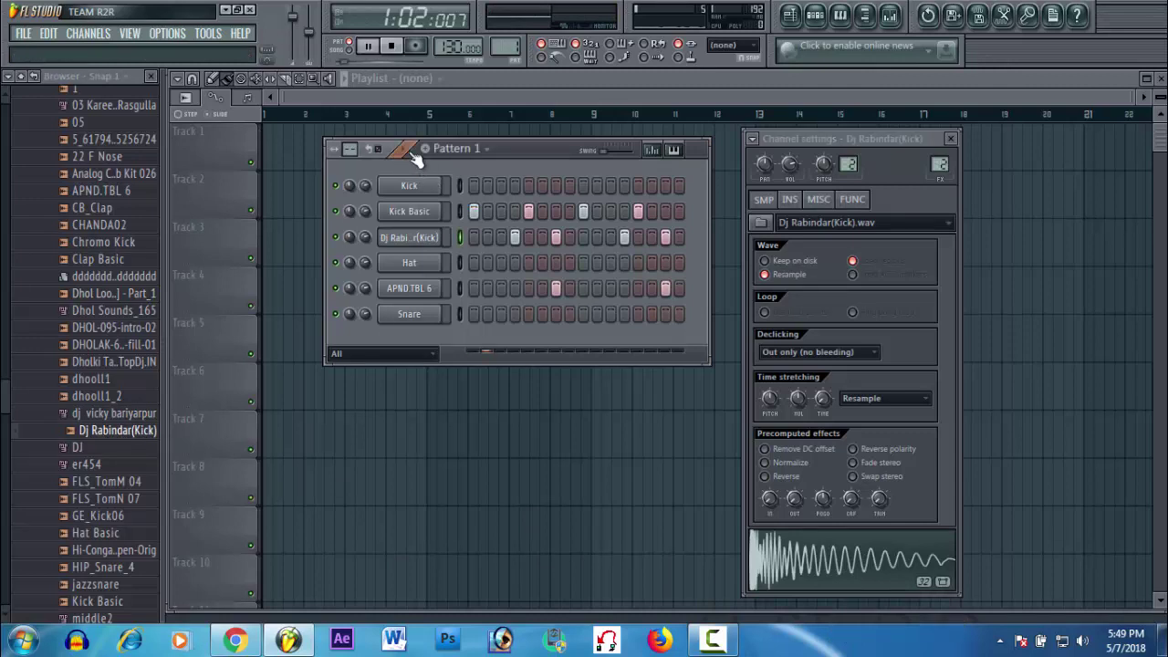
{"action": "key", "text": "space"}
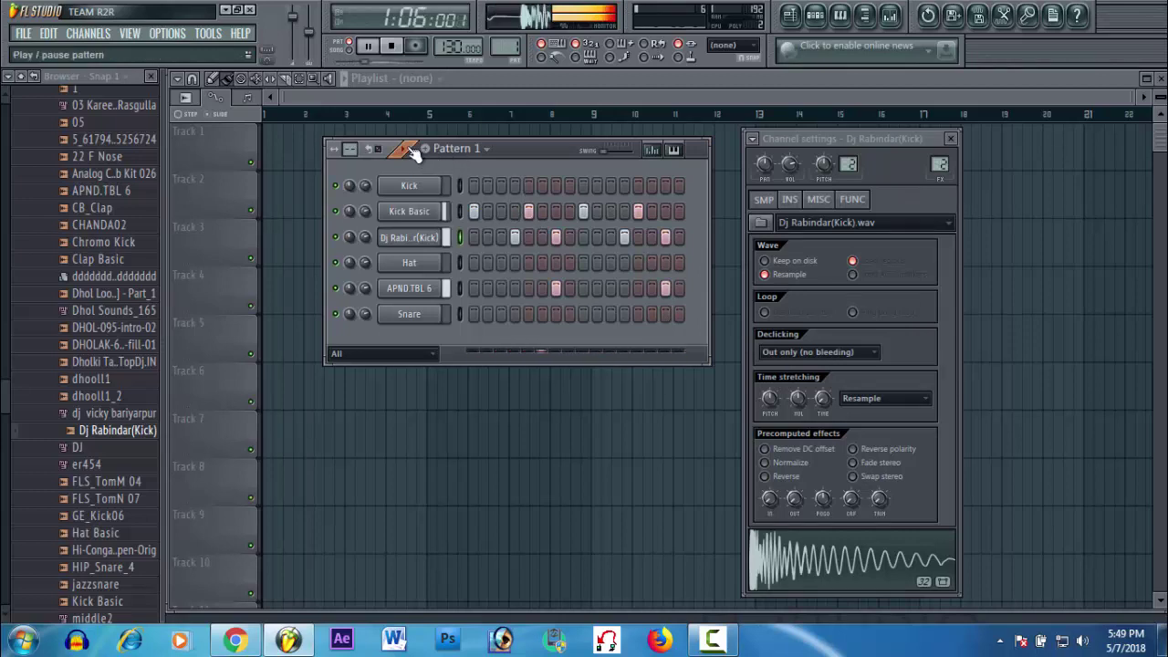
{"action": "key", "text": "space"}
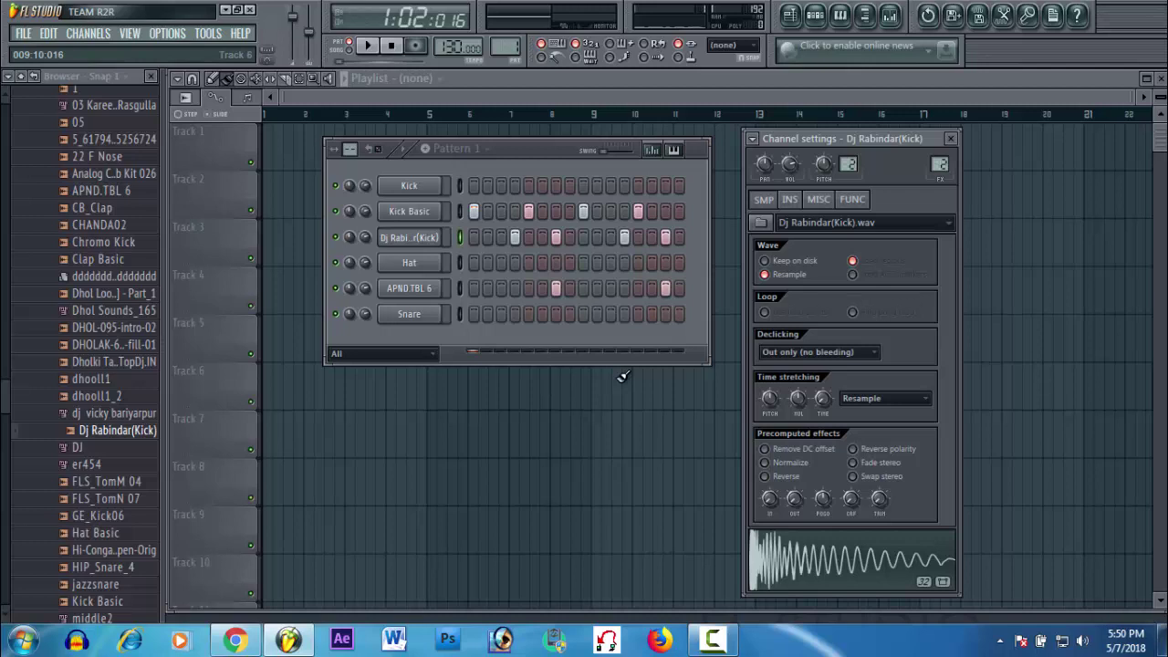
Audition more samples in the browser and add the sample named 1 as a new channel below Snare
{"action": "left_click", "coordinate": [98, 224]}
{"action": "left_click", "coordinate": [103, 242]}
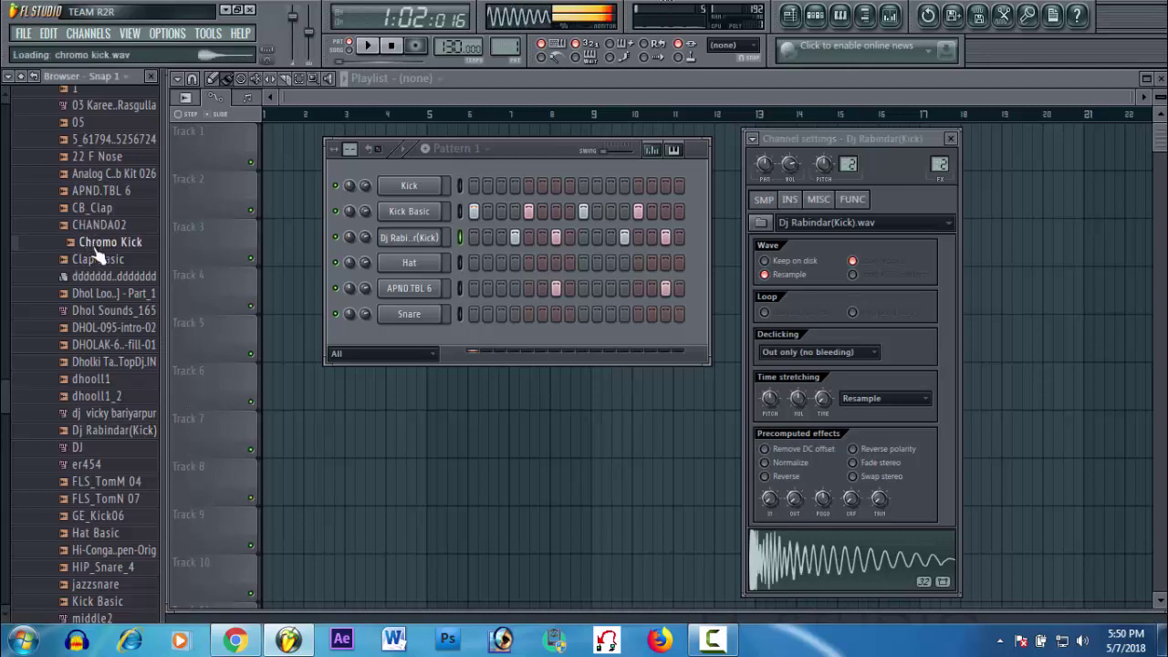
{"action": "left_click", "coordinate": [102, 259]}
{"action": "scroll", "coordinate": [99, 262], "scroll_direction": "up", "scroll_amount": 3}
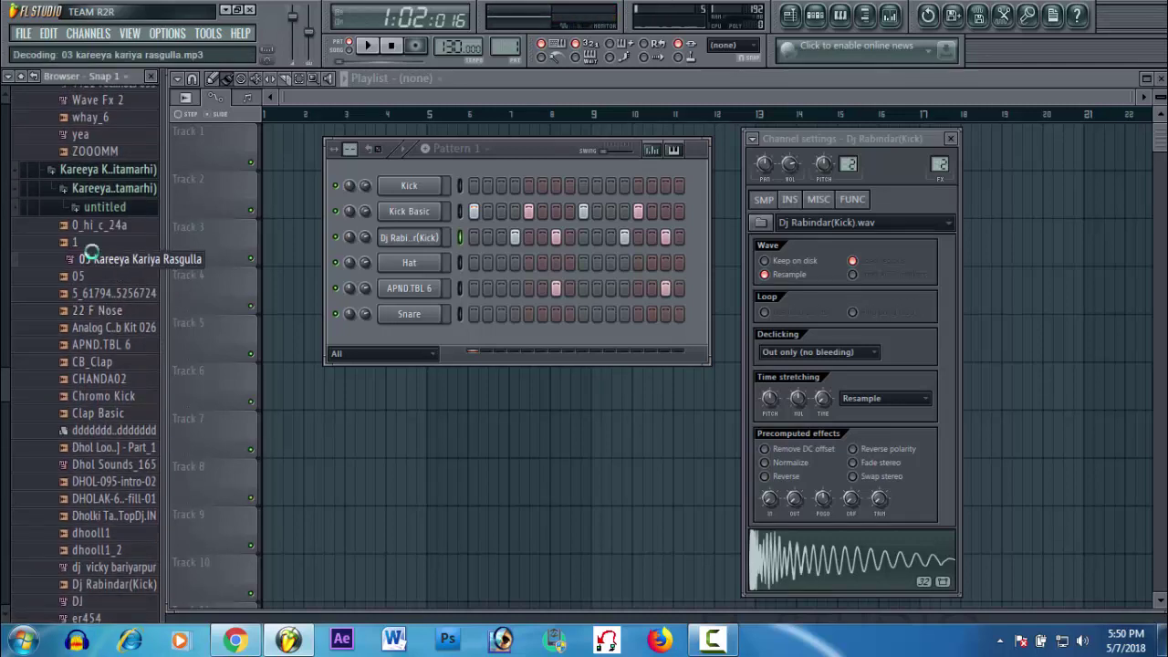
{"action": "left_click", "coordinate": [92, 246]}
{"action": "scroll", "coordinate": [93, 260], "scroll_direction": "up", "scroll_amount": 2}
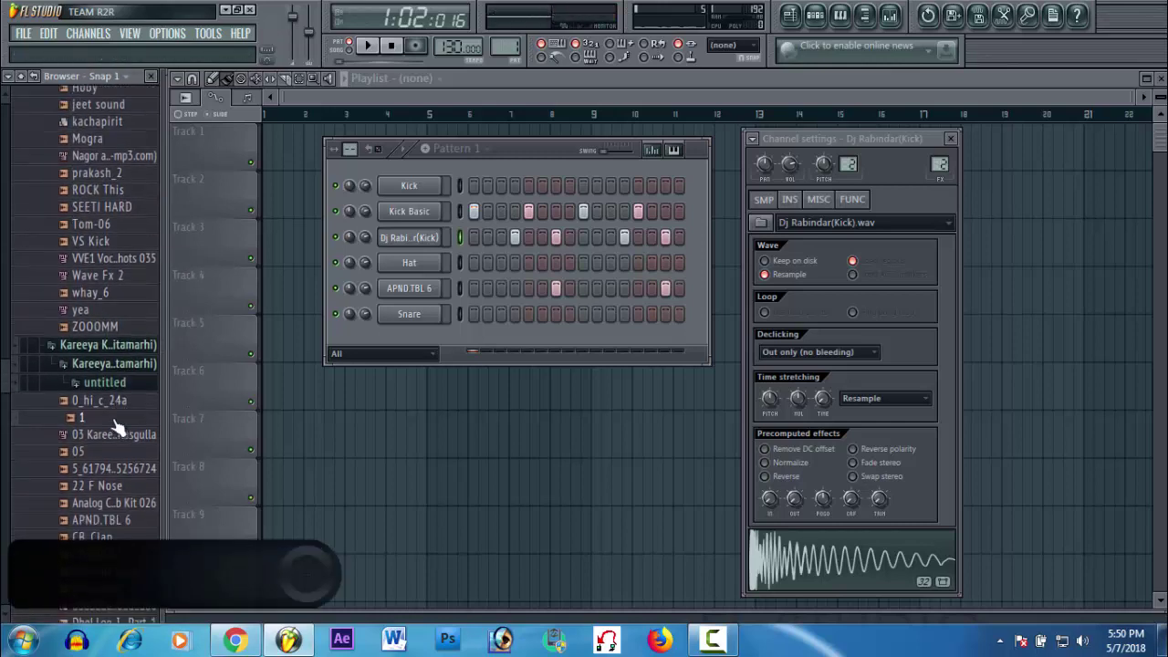
{"action": "left_click_drag", "start_coordinate": [90, 352], "coordinate": [451, 336]}
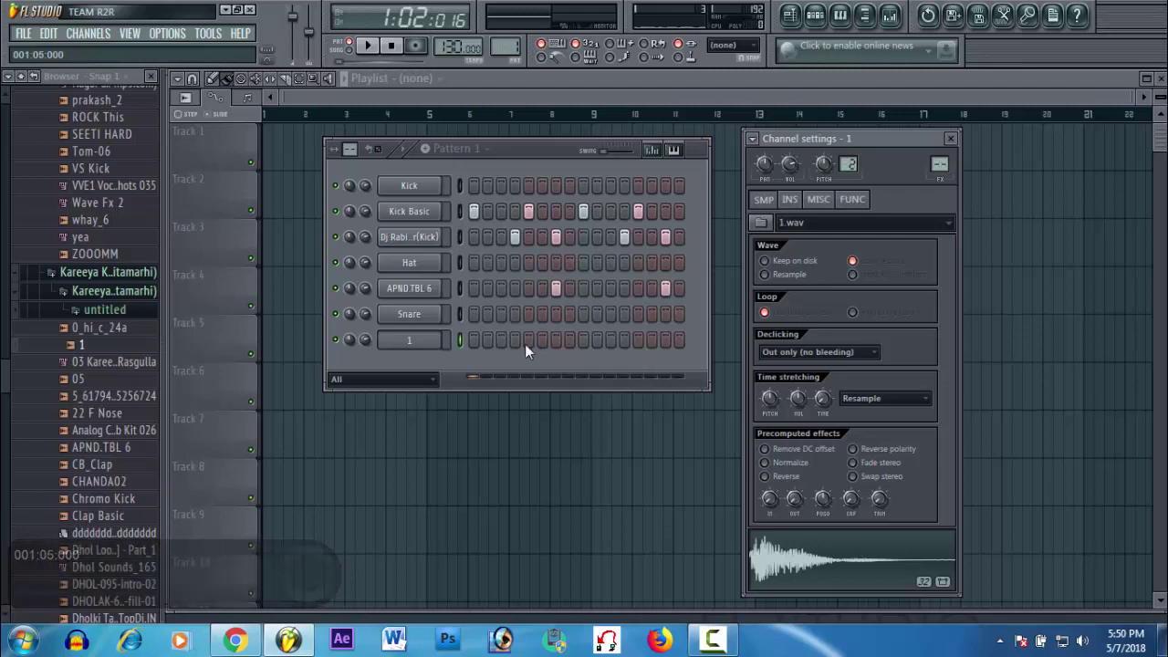
Place hits on steps 4 and 12 of channel 1 and play the pattern
{"action": "left_click", "coordinate": [515, 340]}
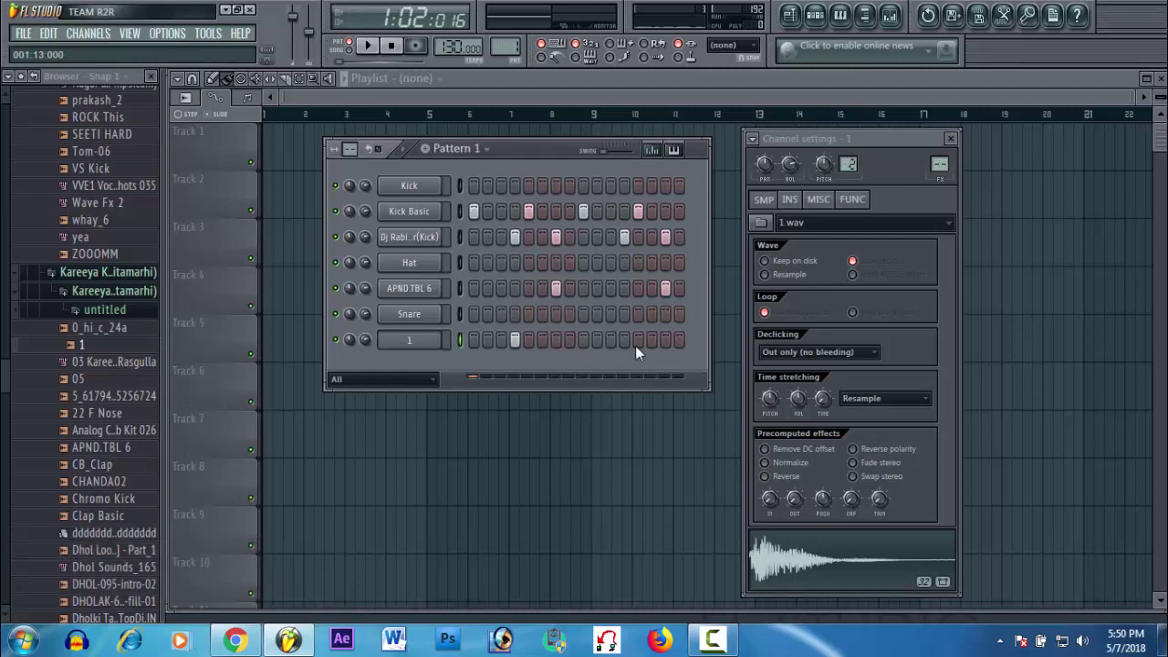
{"action": "left_click", "coordinate": [411, 153]}
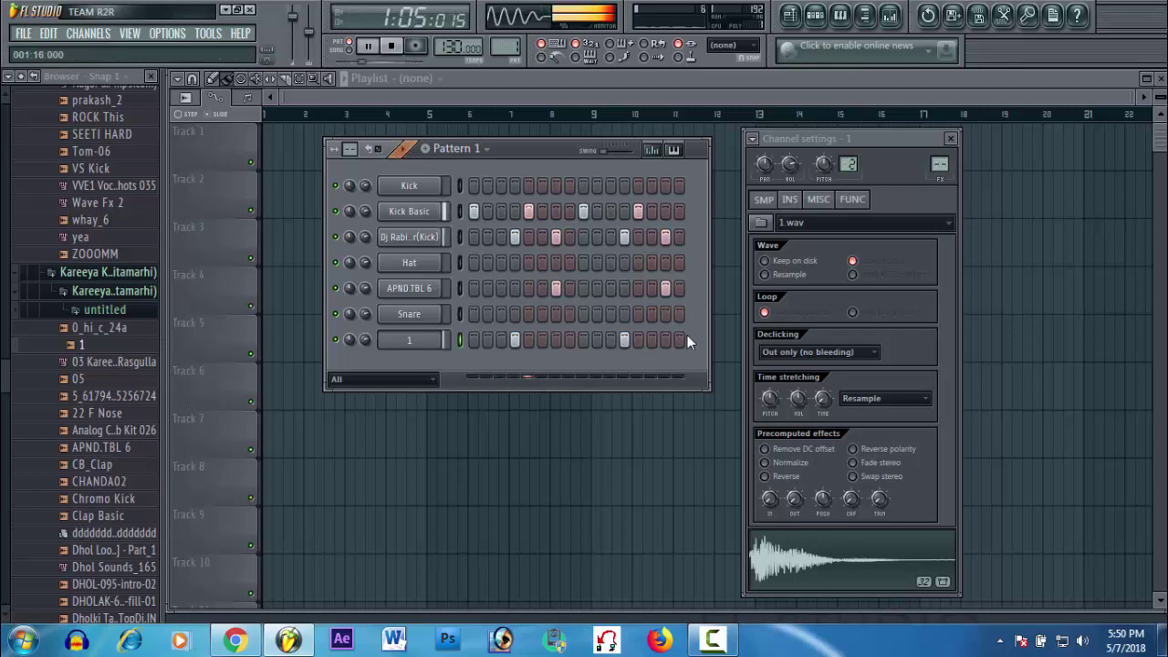
{"action": "left_click", "coordinate": [415, 153]}
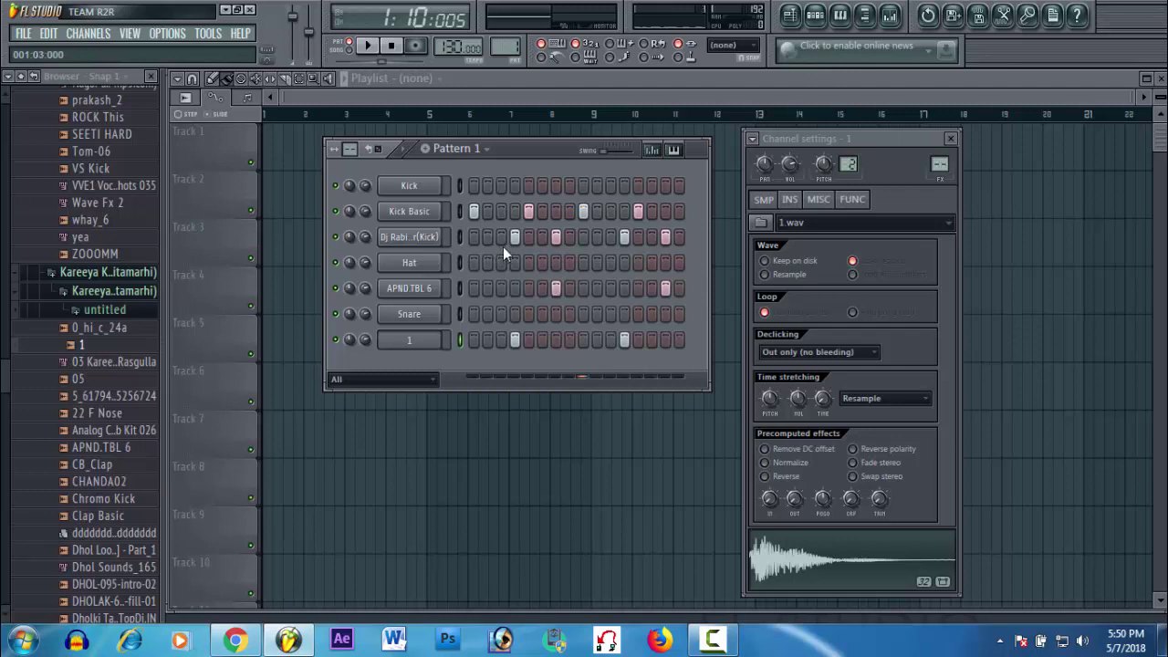
Preview the Dj Rabindar(Kick) sample in its channel settings and mute the Kick Basic channel
{"action": "left_click", "coordinate": [422, 239]}
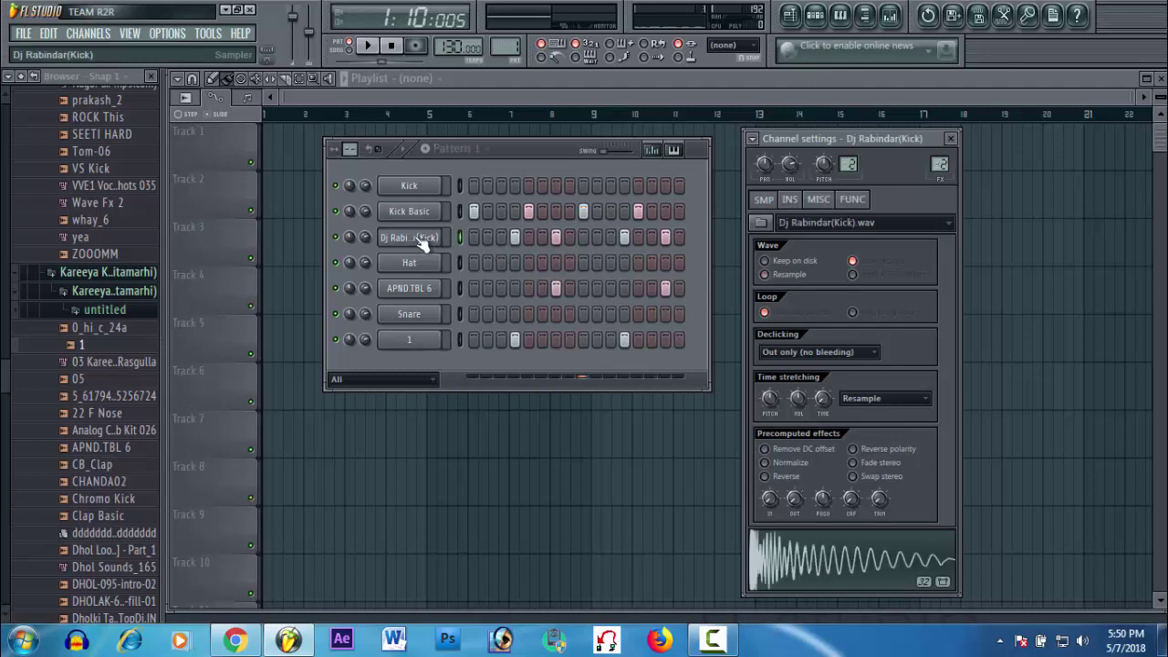
{"action": "left_click", "coordinate": [808, 588]}
{"action": "left_click", "coordinate": [808, 589]}
{"action": "left_click", "coordinate": [339, 218]}
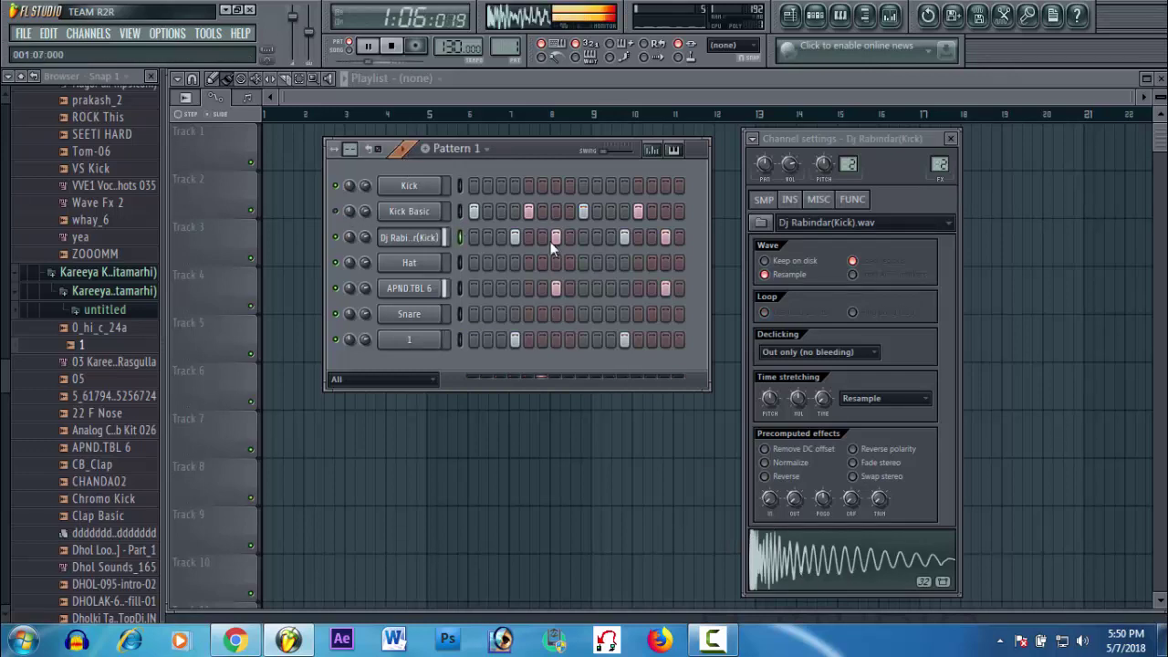
Fill the Dj Rabindar(Kick) channel with a hit every 4 steps, listen to the pattern and halt playback
{"action": "right_click", "coordinate": [432, 255]}
{"action": "left_click", "coordinate": [513, 368]}
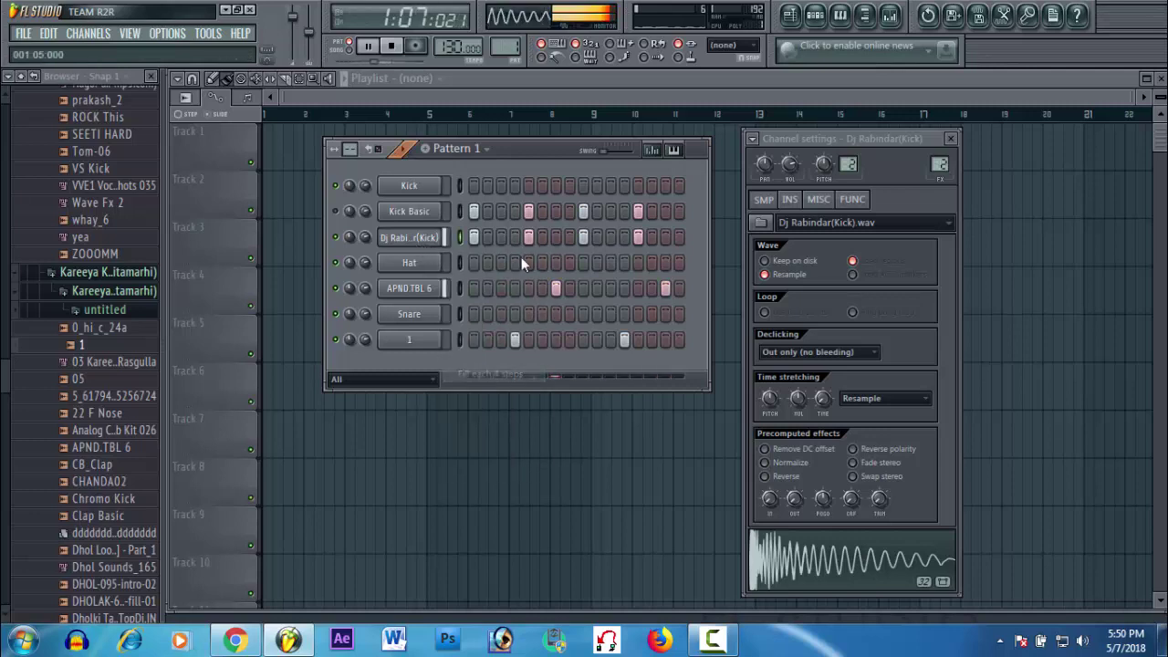
{"action": "left_click_drag", "start_coordinate": [502, 150], "coordinate": [479, 158]}
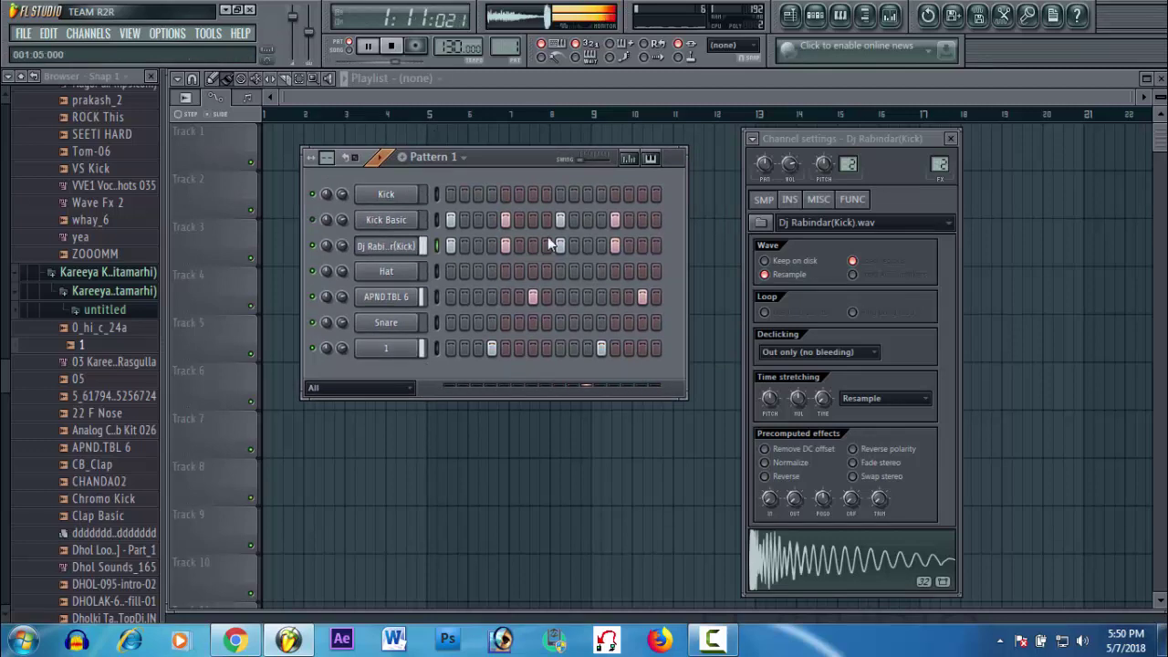
{"action": "mouse_move", "coordinate": [525, 168]}
{"action": "left_mouse_down"}
{"action": "mouse_move", "coordinate": [495, 157]}
{"action": "mouse_move", "coordinate": [516, 161]}
{"action": "left_mouse_up"}
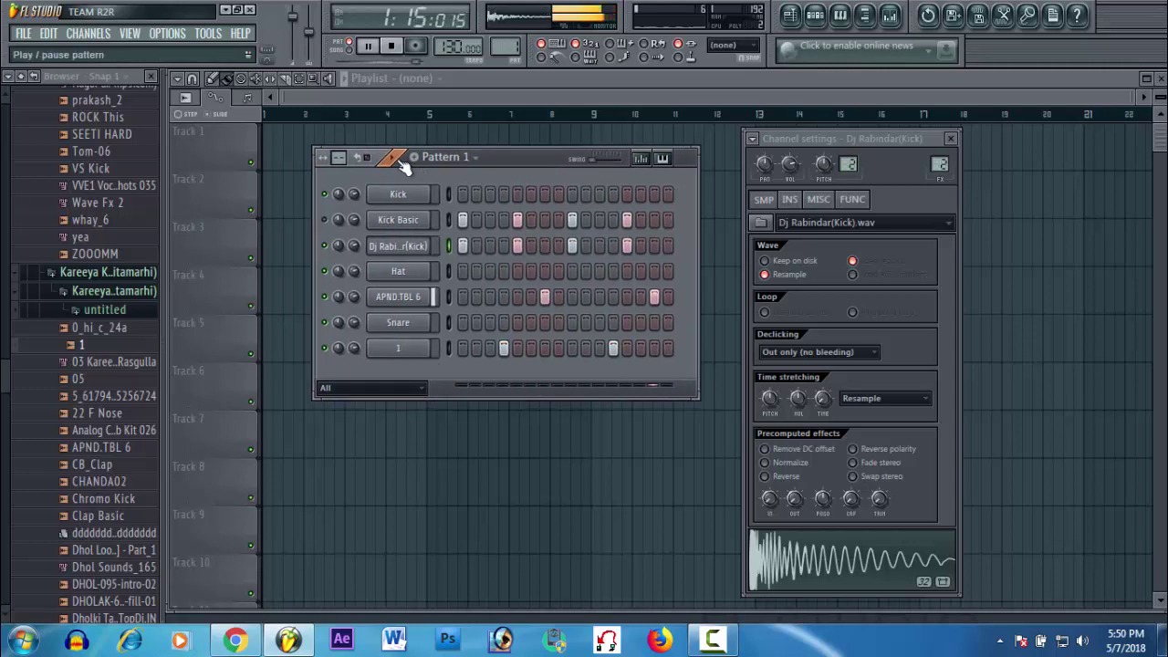
{"action": "left_click", "coordinate": [400, 161]}
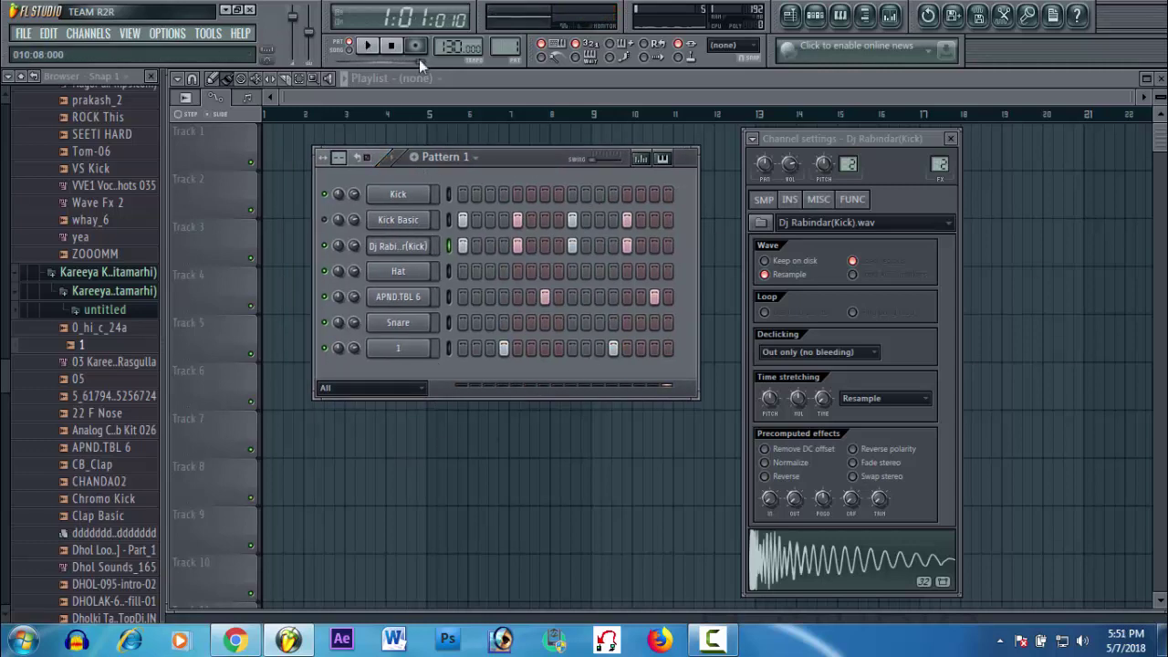
{"action": "left_click", "coordinate": [712, 641]}
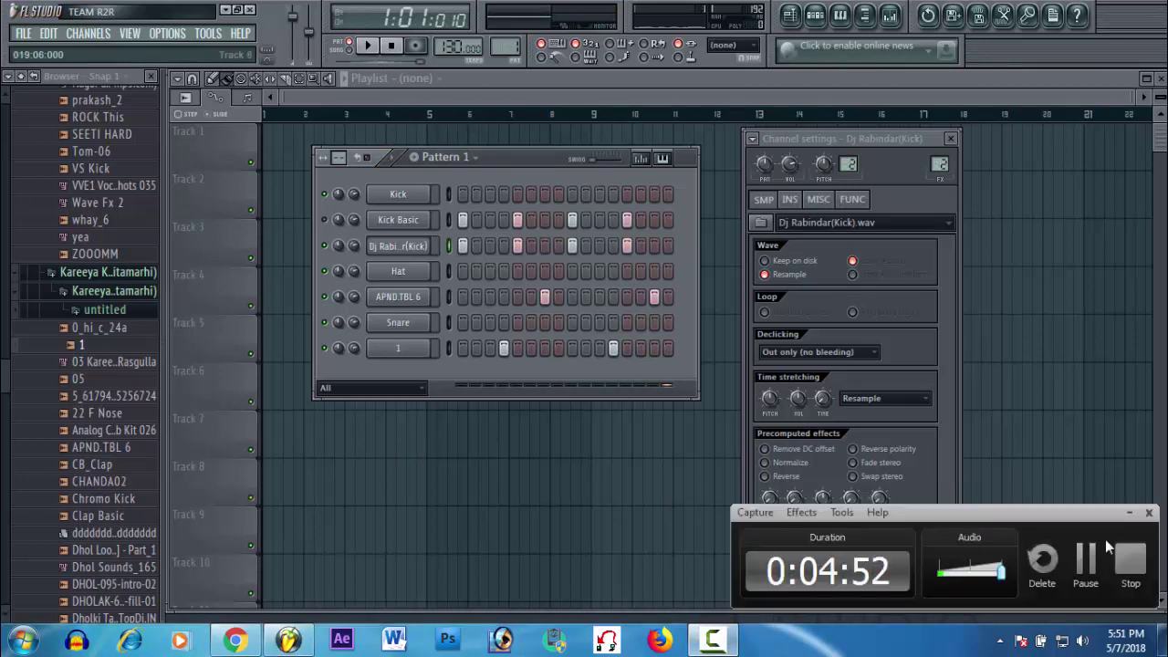